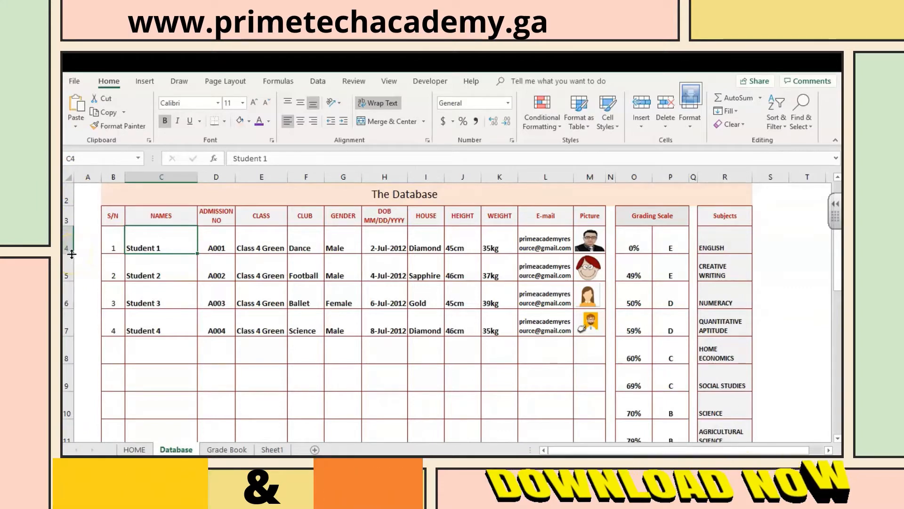
# Step: Increase the height of all rows on the Database sheet uniformly
pyautogui.moveTo(72, 255); pyautogui.dragTo(71, 255)
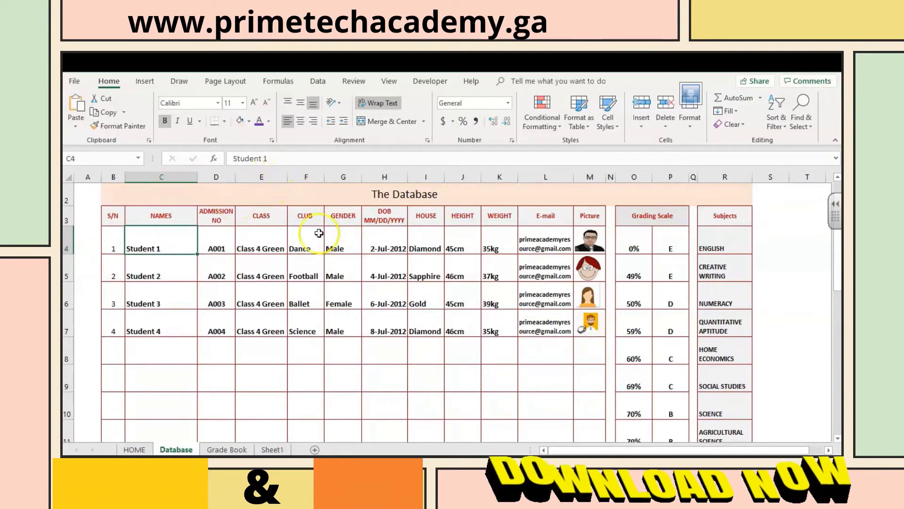
pyautogui.click(68, 177)
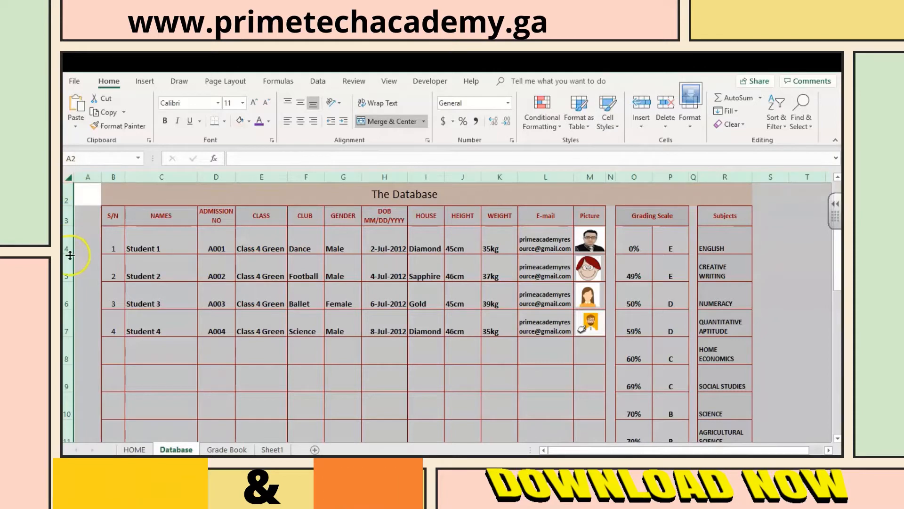
pyautogui.moveTo(71, 255); pyautogui.dragTo(71, 256)
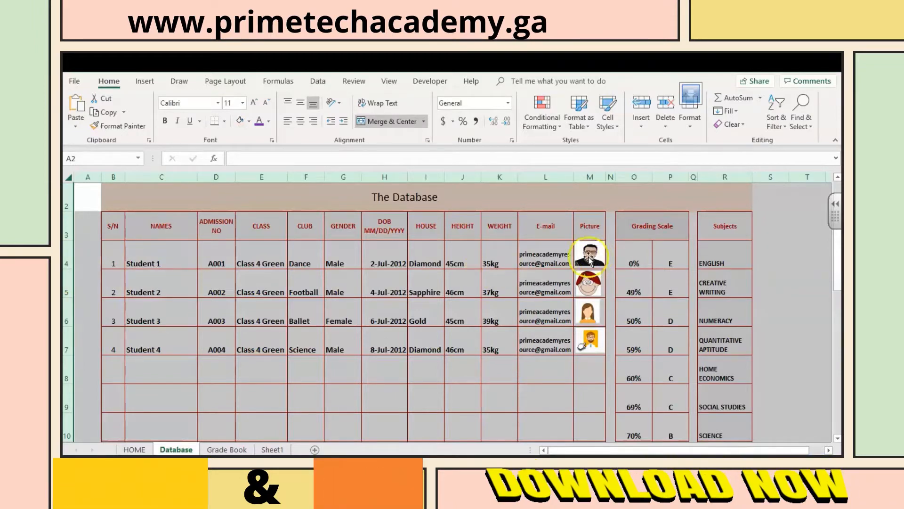
pyautogui.click(214, 258)
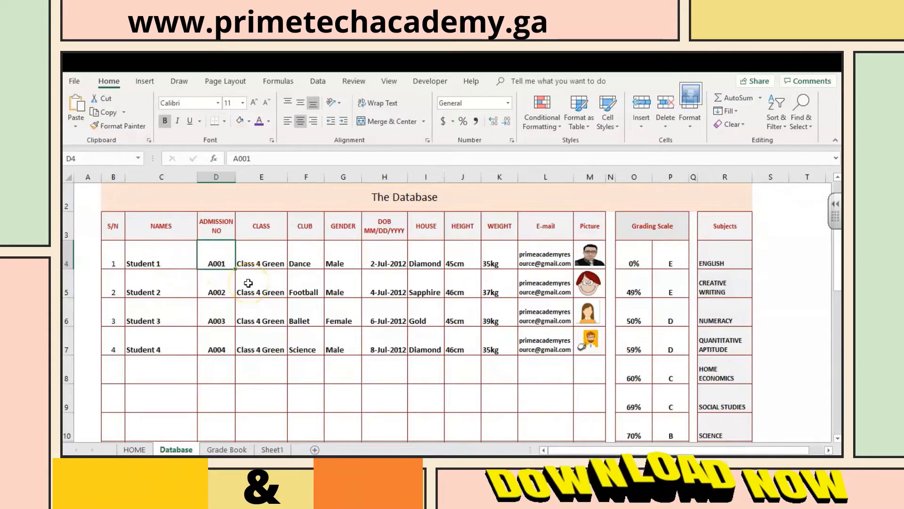
# Step: Add Student 5 to the names column in cell C8, below Student 4
pyautogui.click(115, 255)
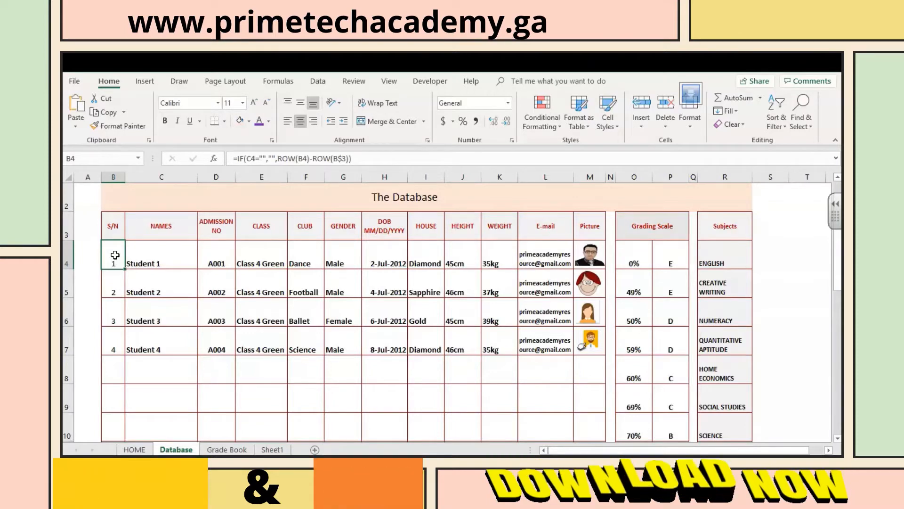
pyautogui.click(139, 389)
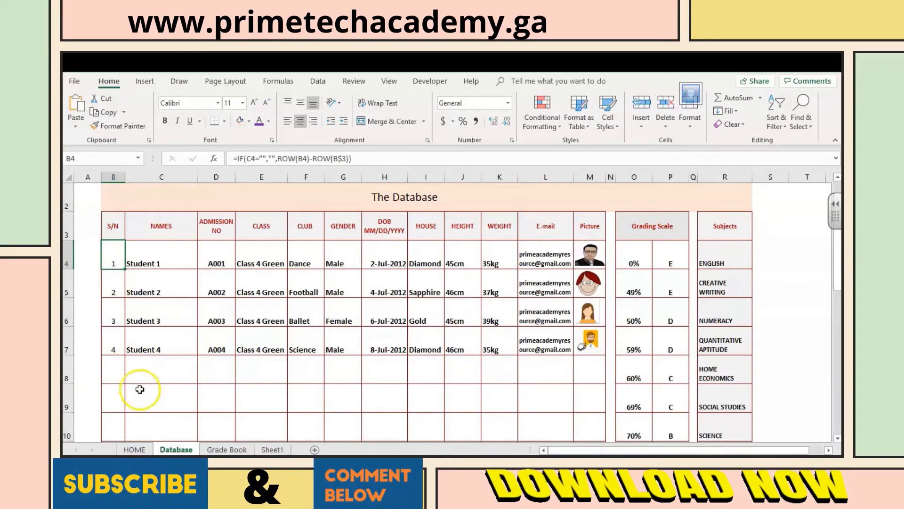
pyautogui.click(153, 366)
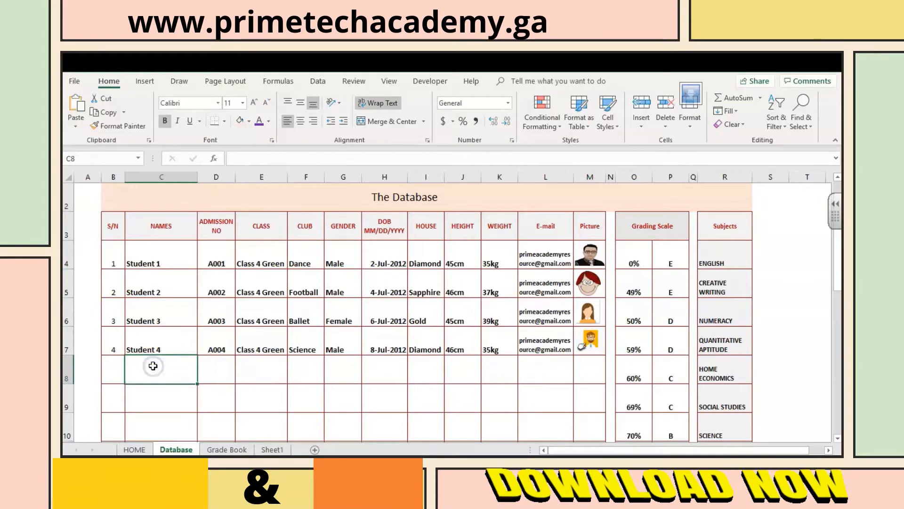
pyautogui.write('S')
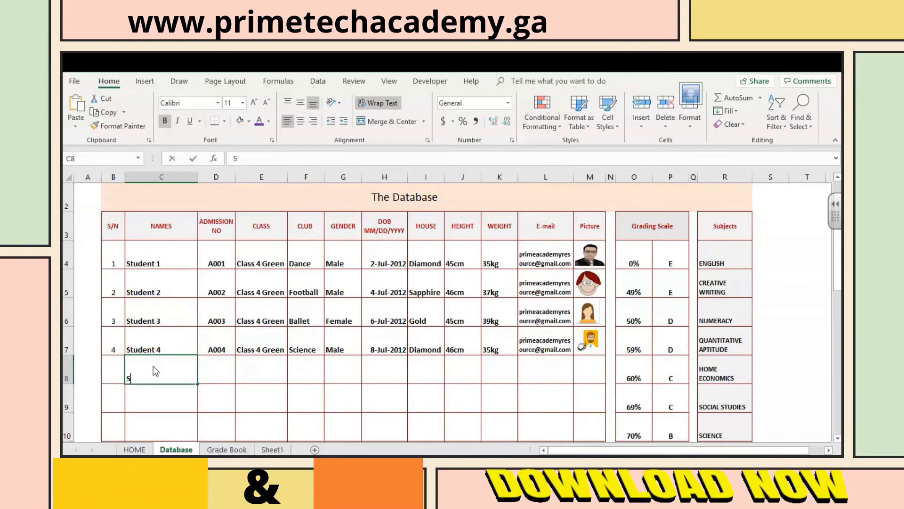
pyautogui.write('tudent 5')
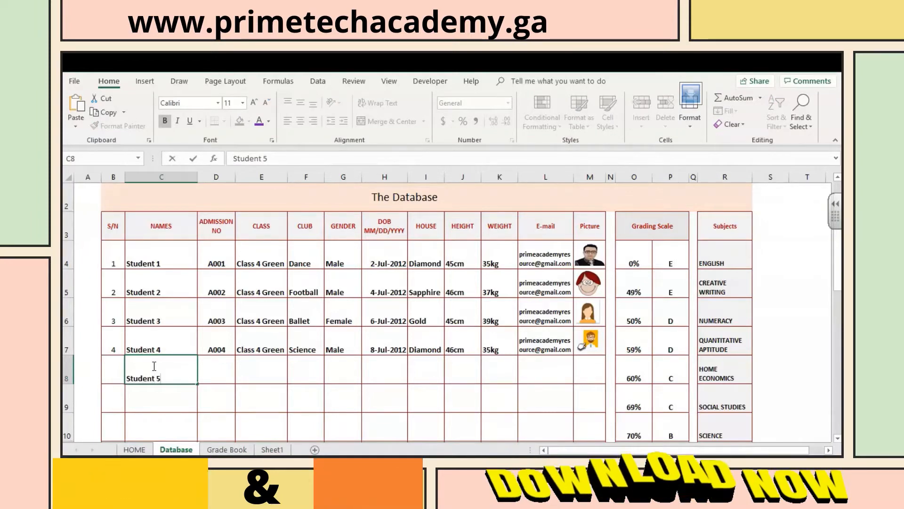
pyautogui.press('Return')
pyautogui.click(135, 370)
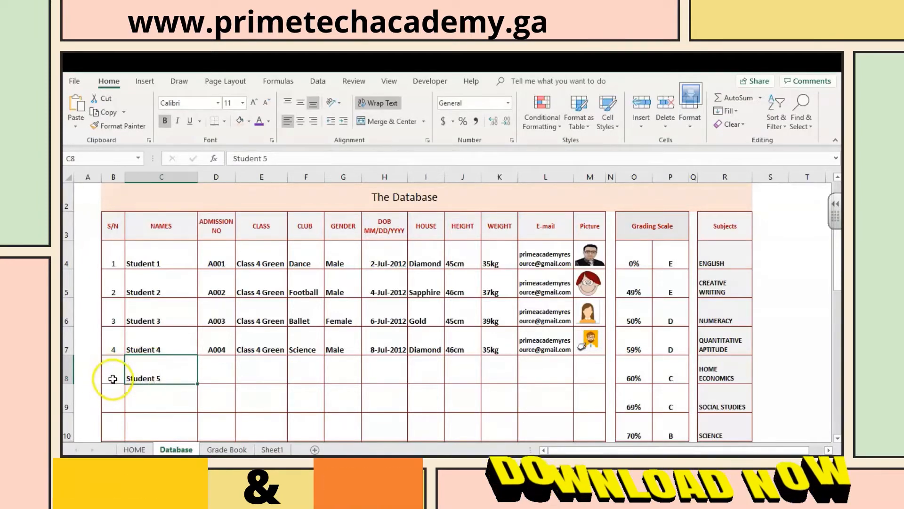
# Step: Examine the serial number formula in B4 and the name cell C4 it refers to
pyautogui.click(114, 263)
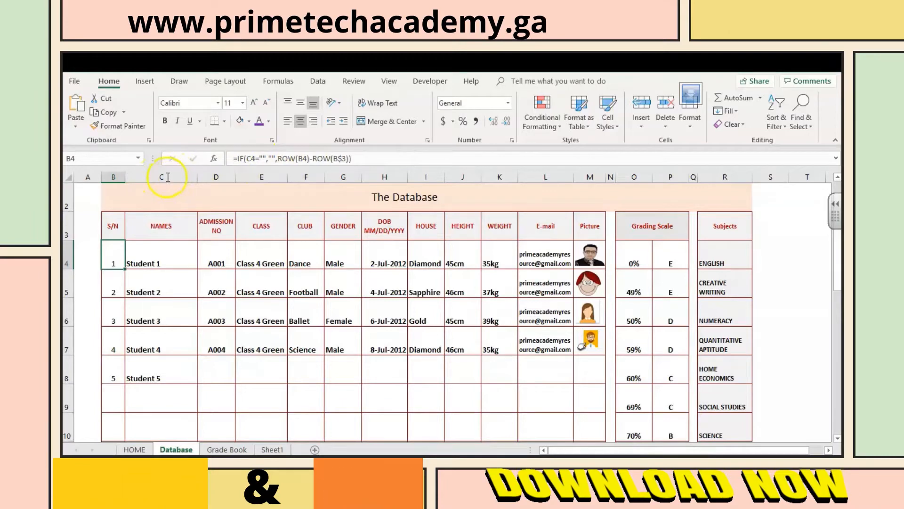
pyautogui.click(158, 262)
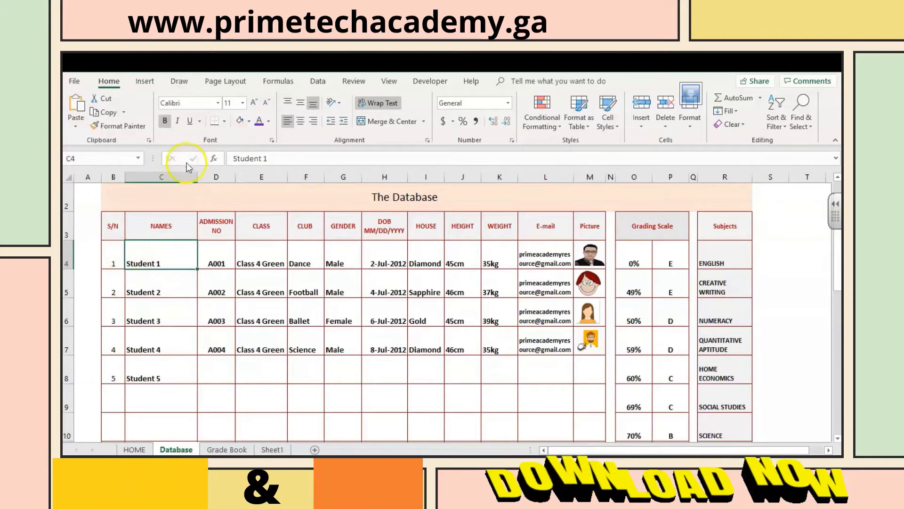
pyautogui.click(119, 254)
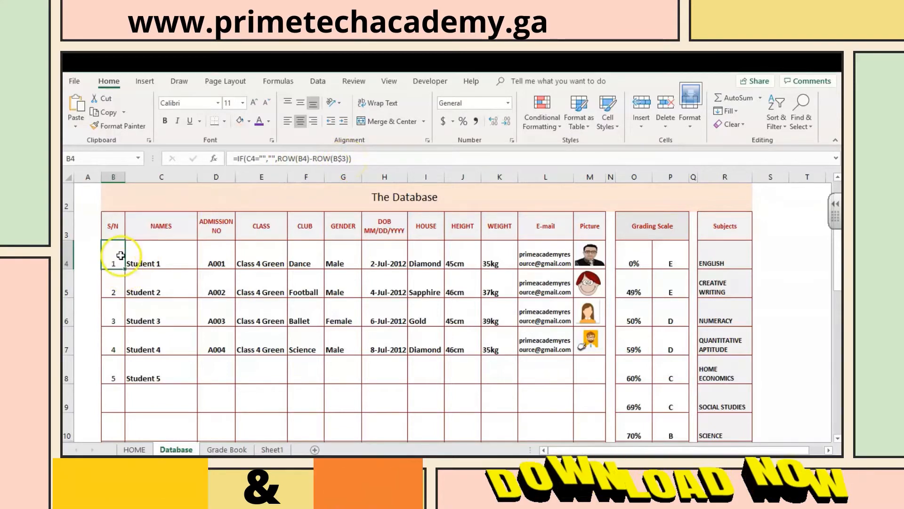
pyautogui.click(150, 260)
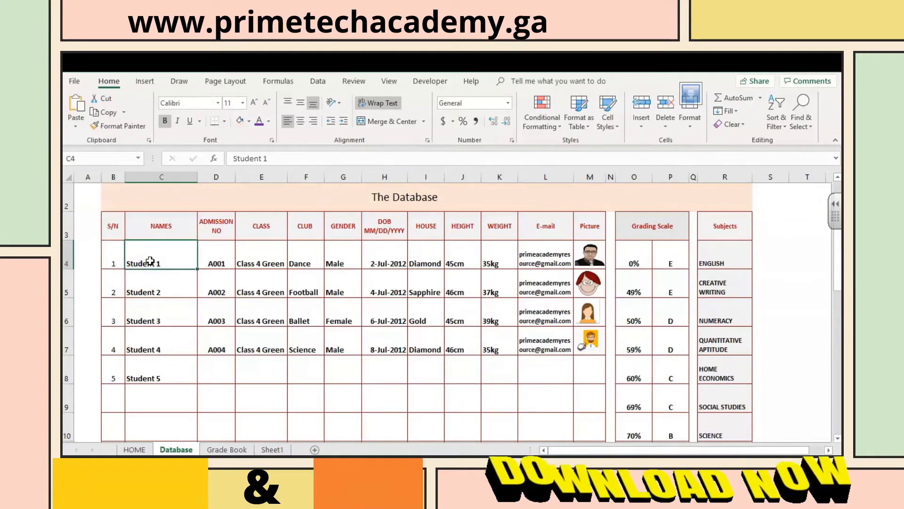
pyautogui.click(109, 255)
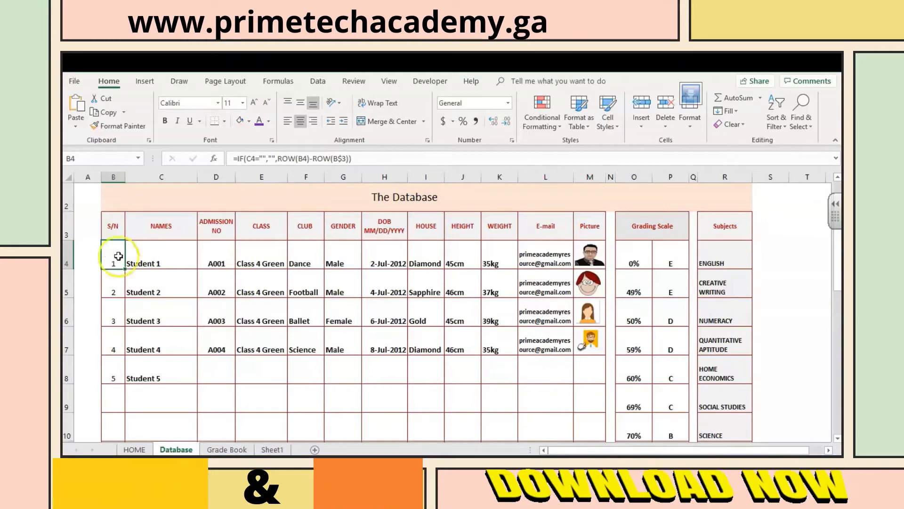
pyautogui.click(160, 260)
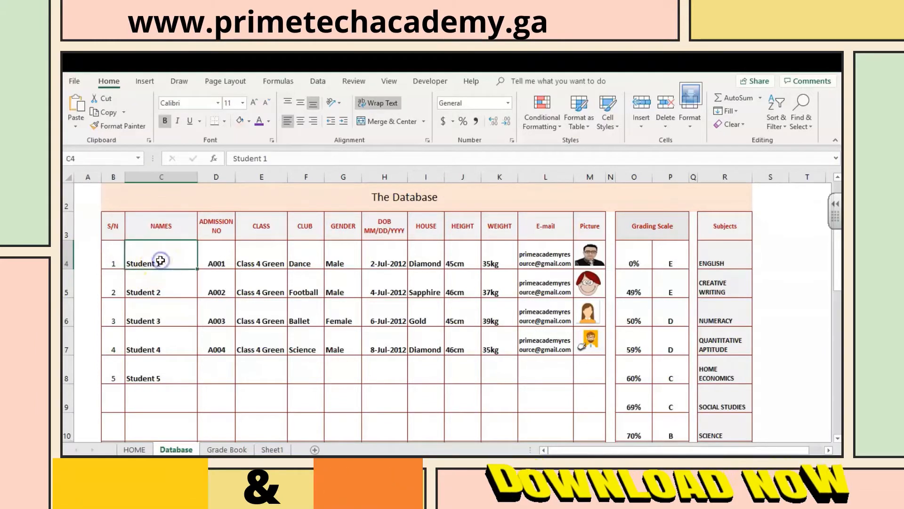
pyautogui.click(109, 259)
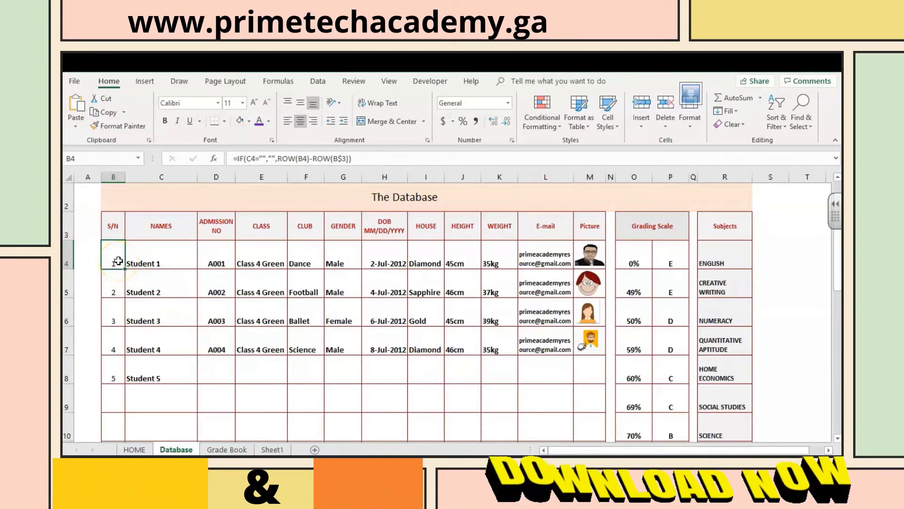
# Step: Compare the serial number formulas in B5 through B10 with the one in B4
pyautogui.click(118, 288)
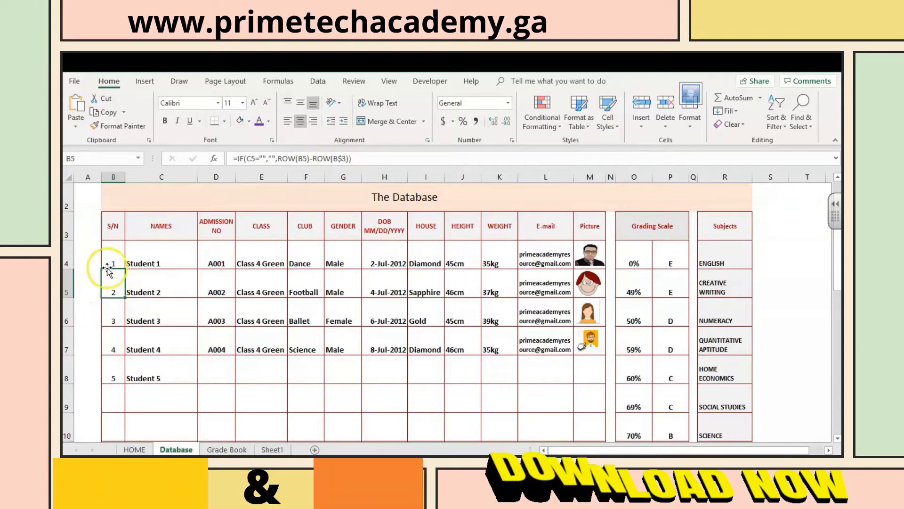
pyautogui.click(115, 313)
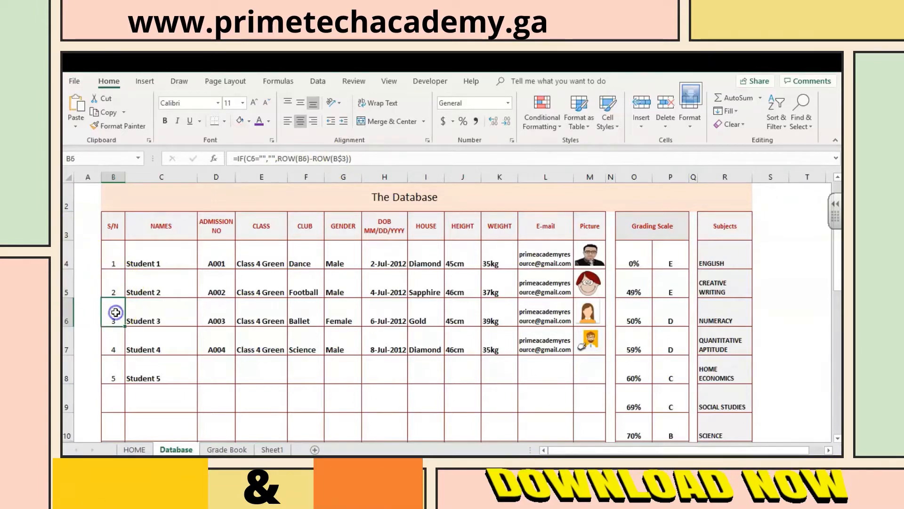
pyautogui.click(116, 347)
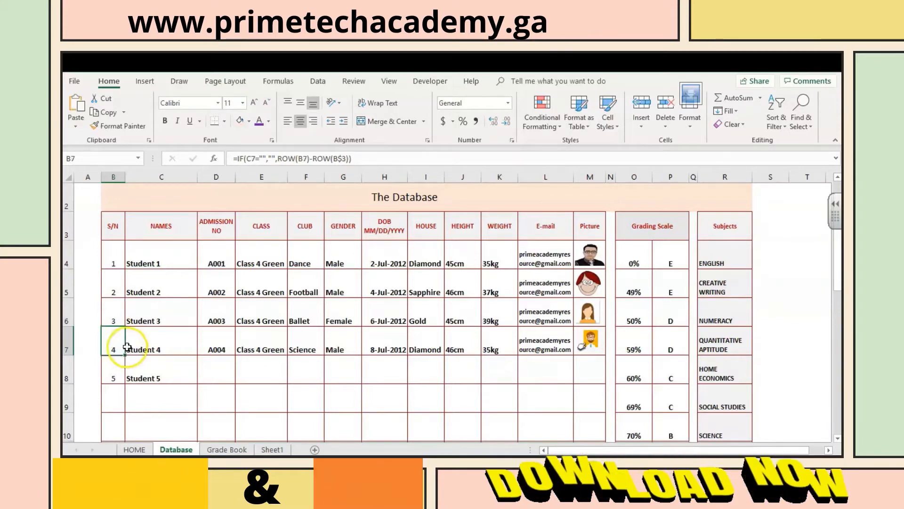
pyautogui.click(115, 371)
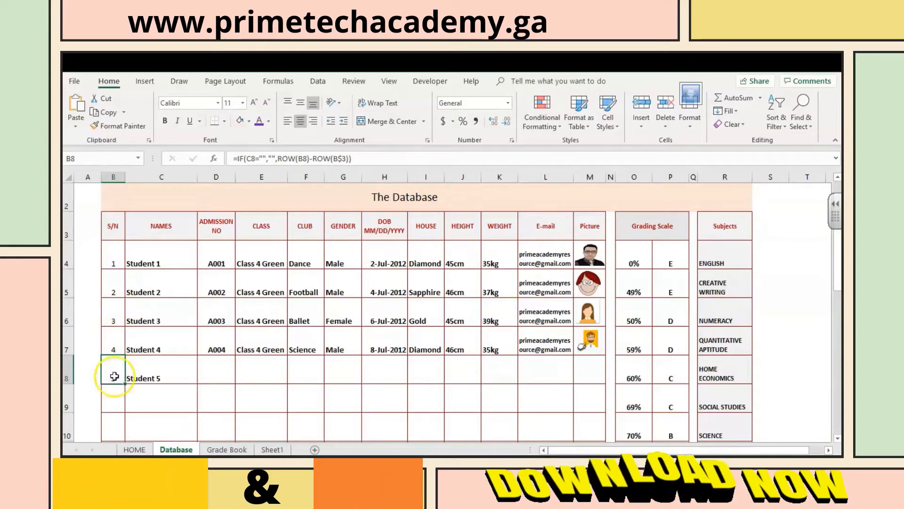
pyautogui.click(114, 400)
pyautogui.click(117, 420)
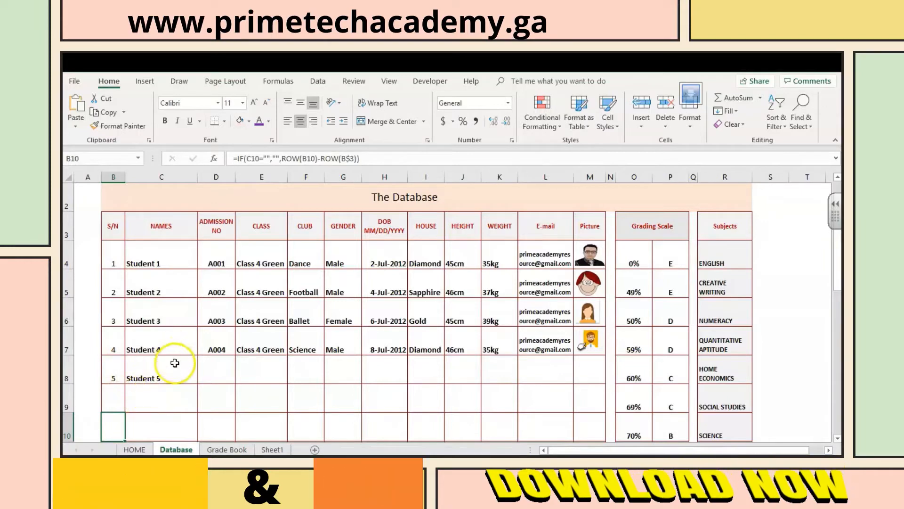
pyautogui.click(175, 363)
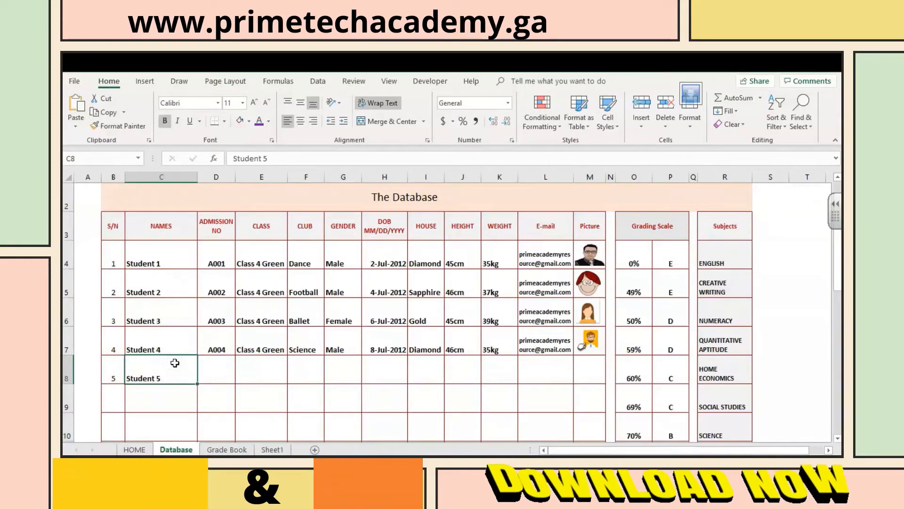
pyautogui.click(117, 260)
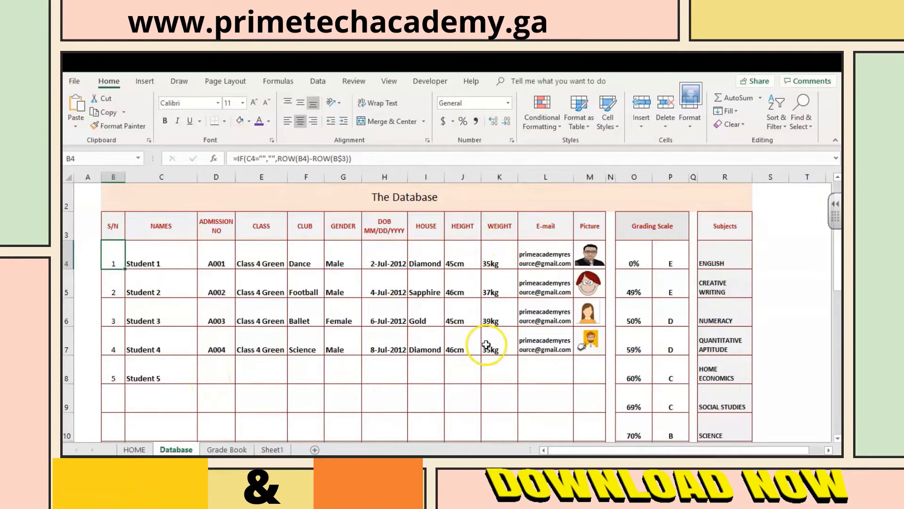
# Step: Insert the image pic3 from the PICTURES folder at cell M8 as Student 5's picture
pyautogui.click(592, 253)
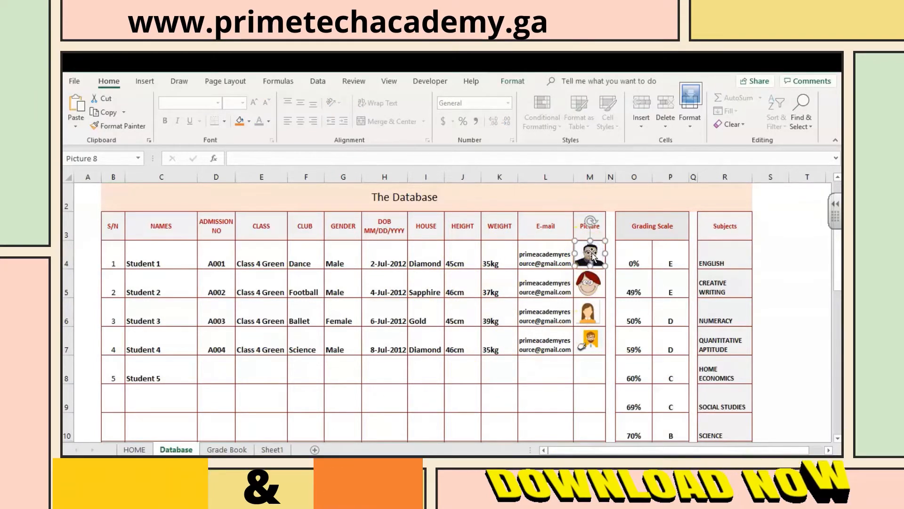
pyautogui.click(592, 366)
pyautogui.click(593, 367)
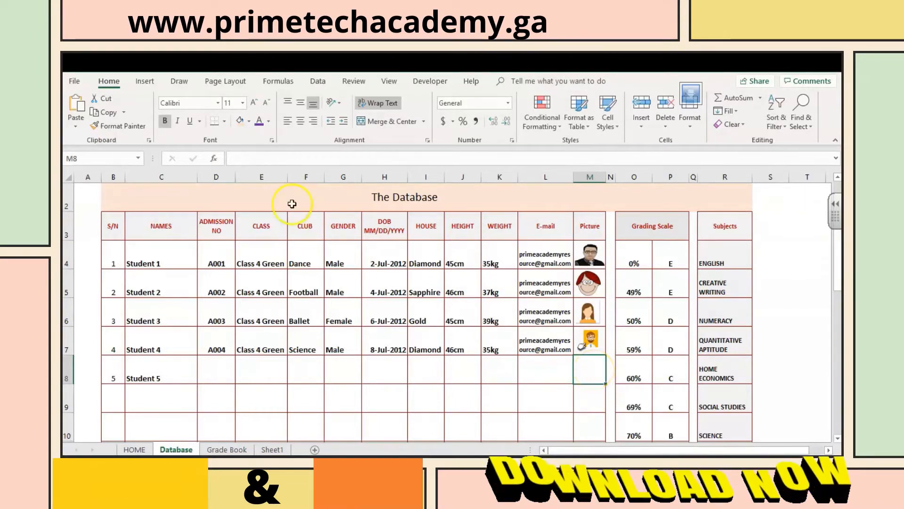
pyautogui.click(144, 82)
pyautogui.click(197, 125)
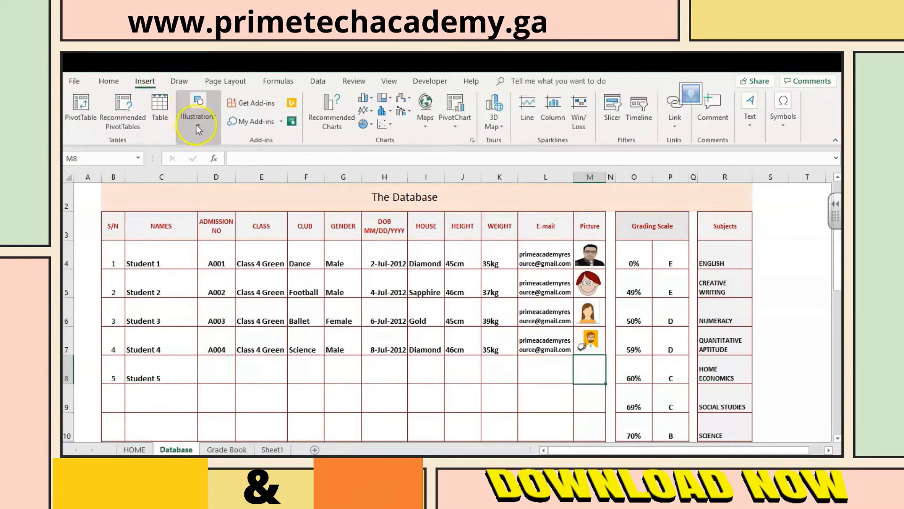
pyautogui.click(242, 170)
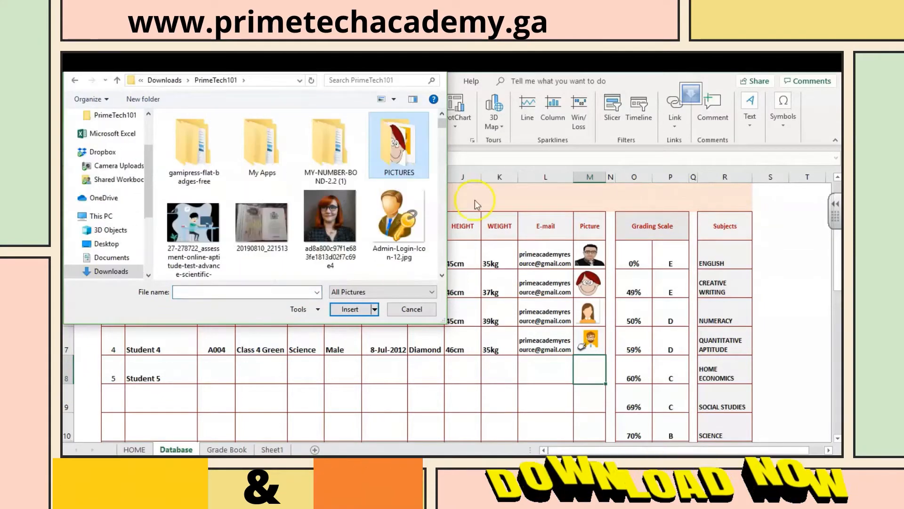
pyautogui.doubleClick(394, 138)
pyautogui.click(194, 167)
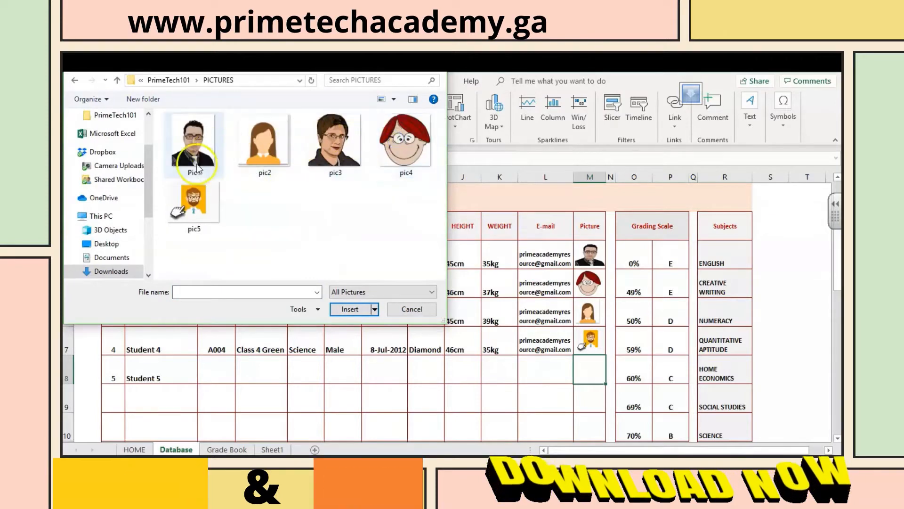
pyautogui.click(342, 144)
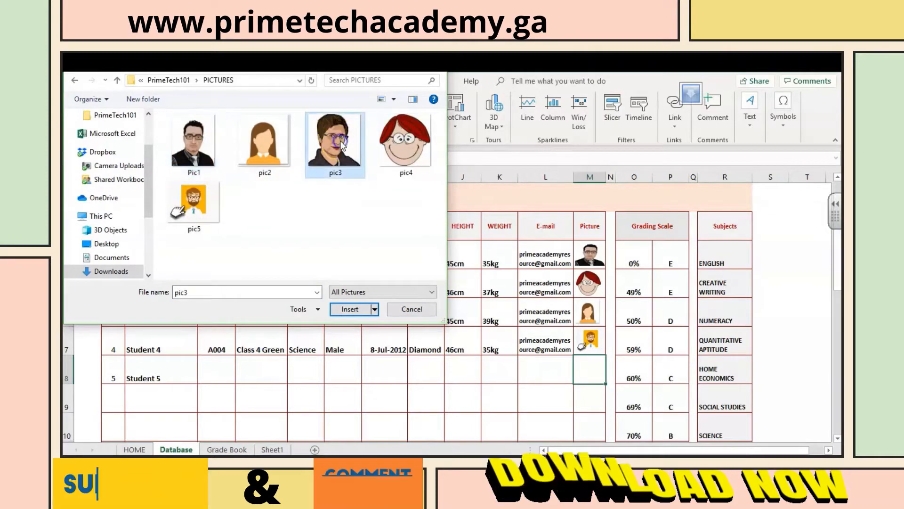
pyautogui.click(349, 310)
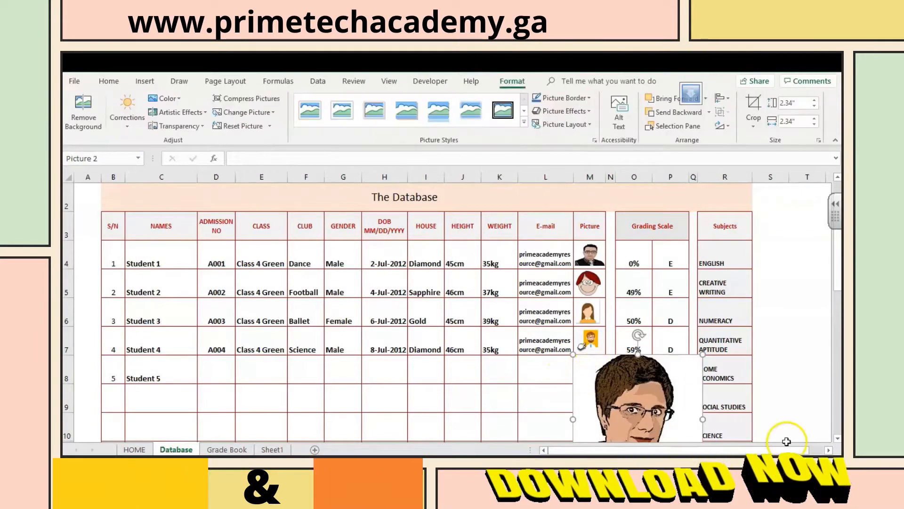
pyautogui.click(837, 439)
pyautogui.click(837, 439)
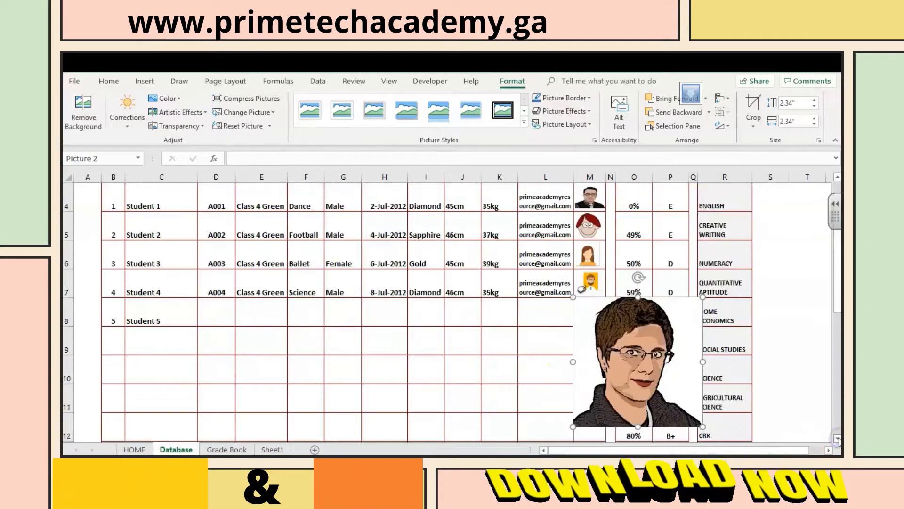
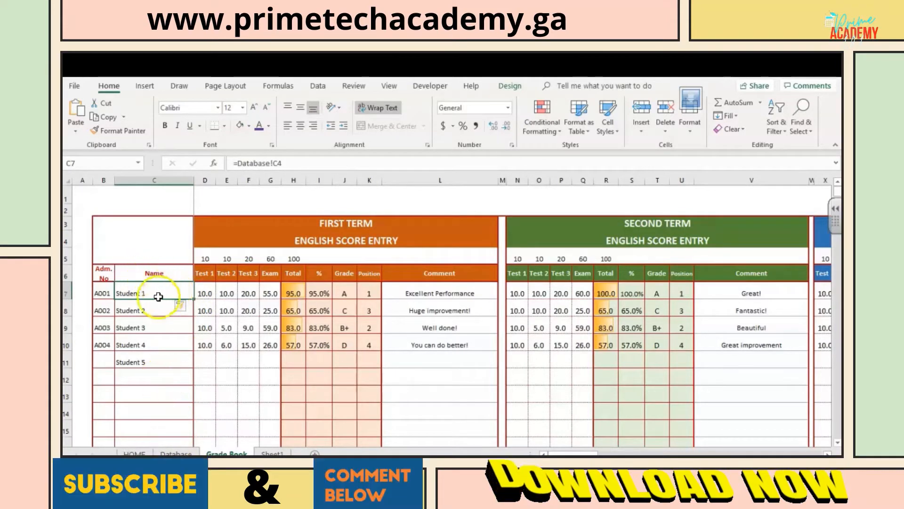
# Step: Examine the name formula in C8 and the First, Second and Third Term English score entry headings in the Grade Book
pyautogui.click(156, 310)
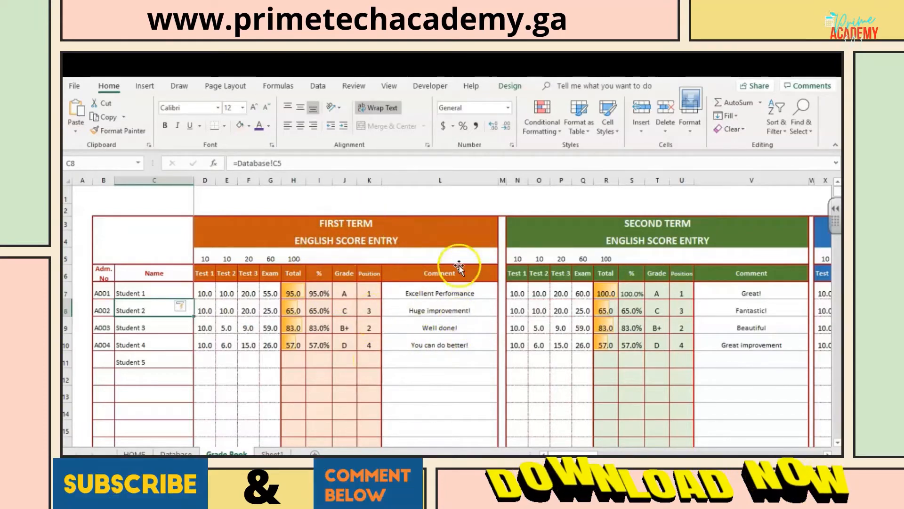
pyautogui.click(323, 225)
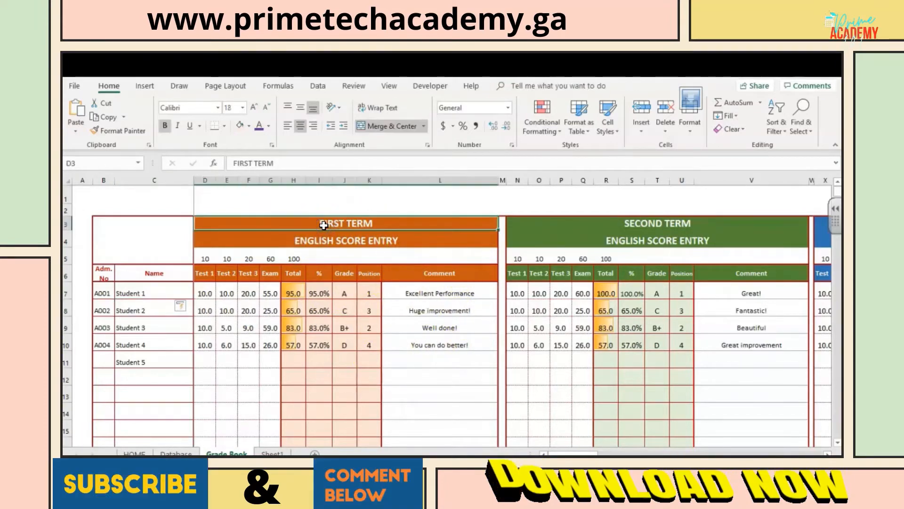
pyautogui.press('Right')
pyautogui.press('Right')
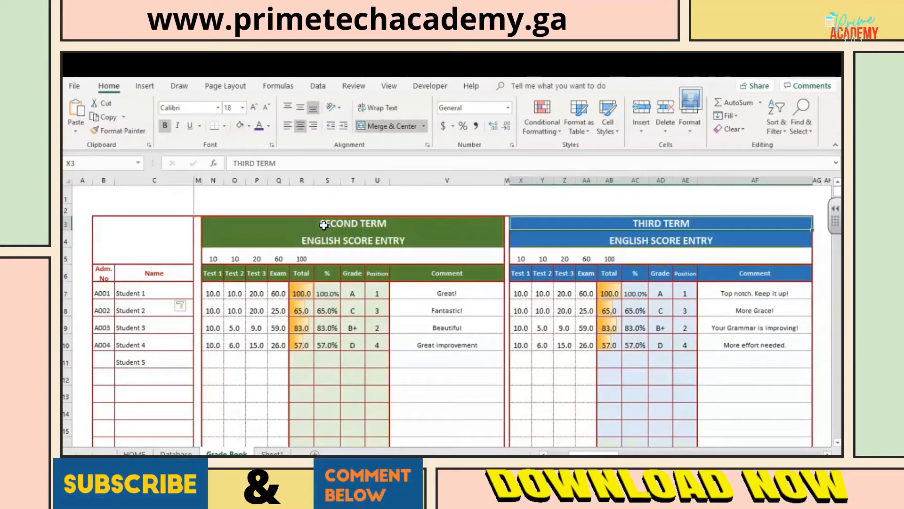
pyautogui.press('Left')
pyautogui.press('Left')
pyautogui.press('Left')
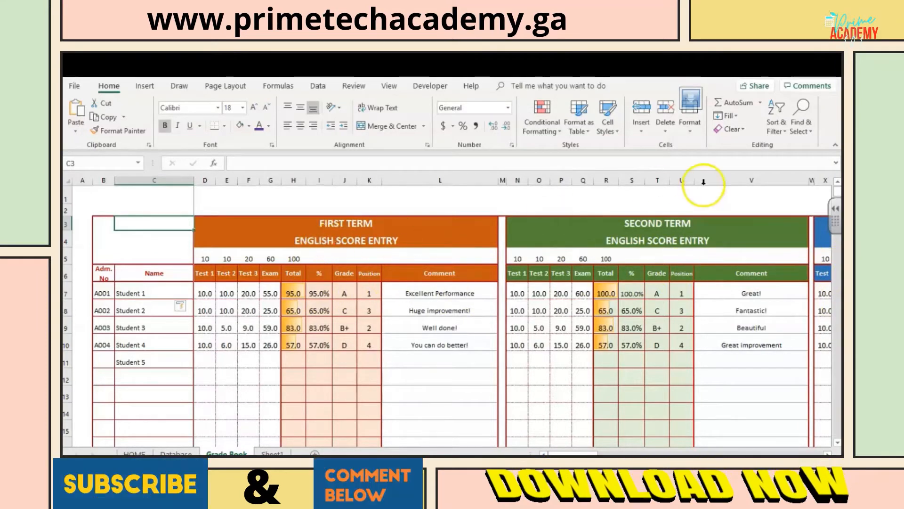
# Step: Look over the class statistics rows below the First and Second Term score tables
pyautogui.click(837, 445)
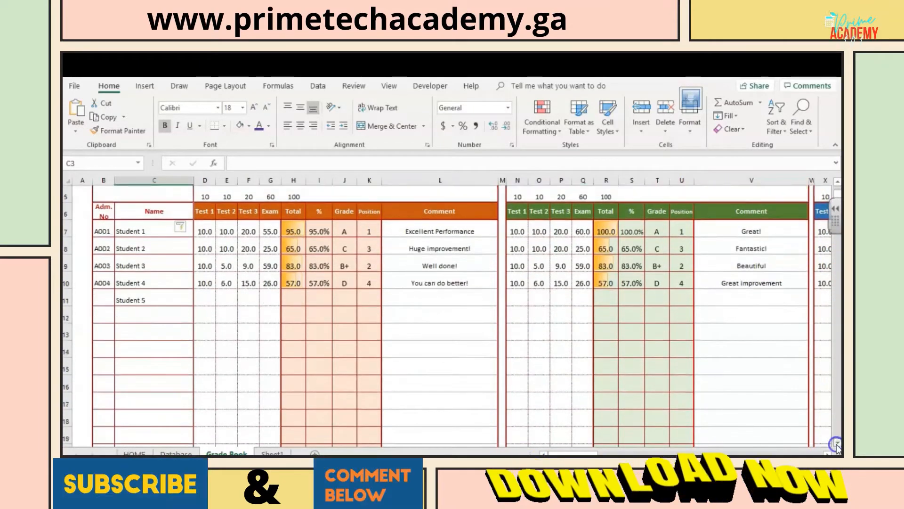
pyautogui.moveTo(836, 445); pyautogui.dragTo(837, 444)
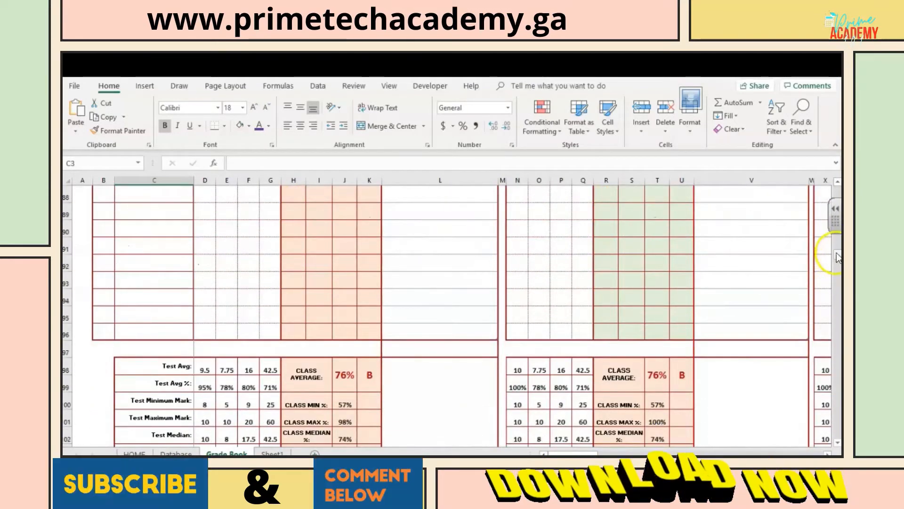
pyautogui.moveTo(837, 226); pyautogui.dragTo(837, 187)
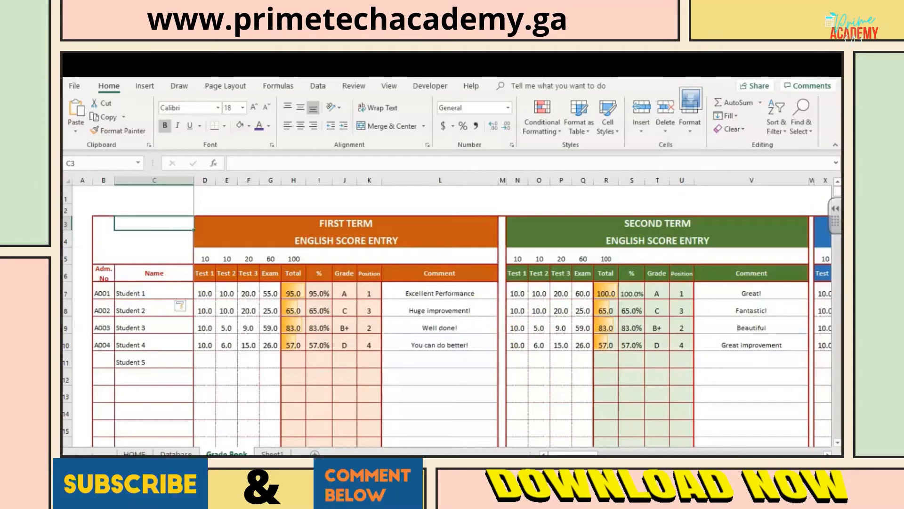
# Step: Examine Student 1's English formulas for the term scores and session average in the Overall Score Section
pyautogui.moveTo(567, 452); pyautogui.dragTo(638, 446)
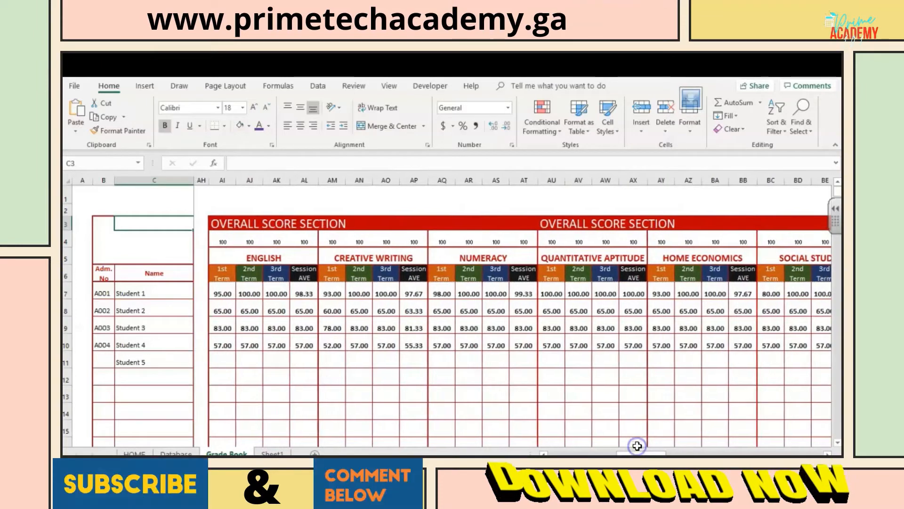
pyautogui.click(223, 294)
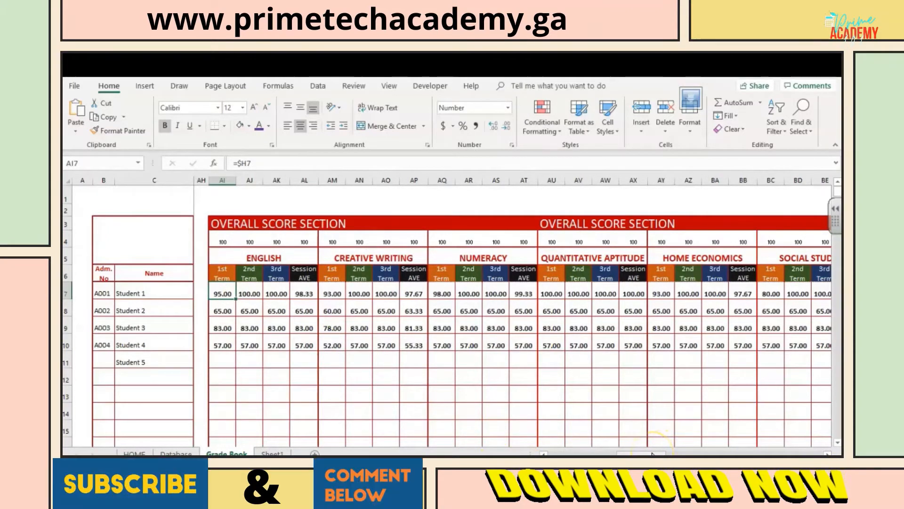
pyautogui.click(247, 293)
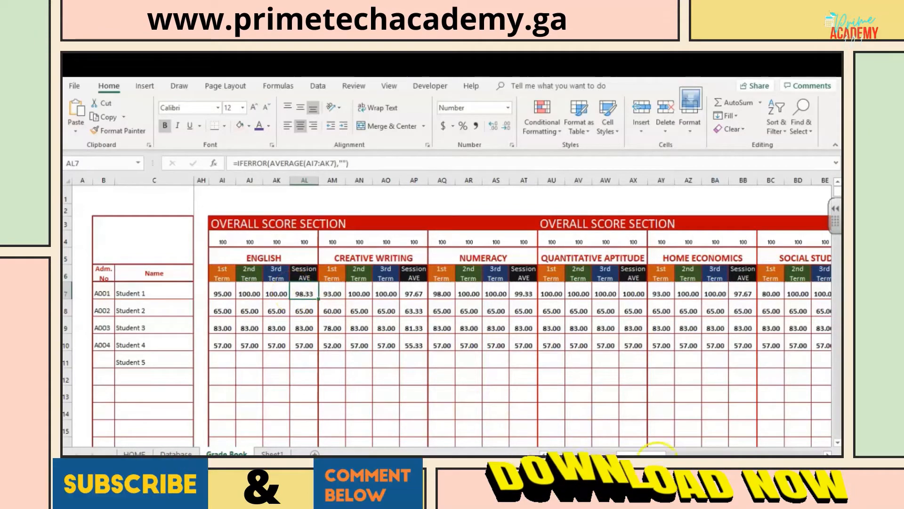
# Step: Look over the Overall Analysis Section and the Termly Comment Section, and return to the First Term English scores
pyautogui.moveTo(643, 453); pyautogui.dragTo(728, 433)
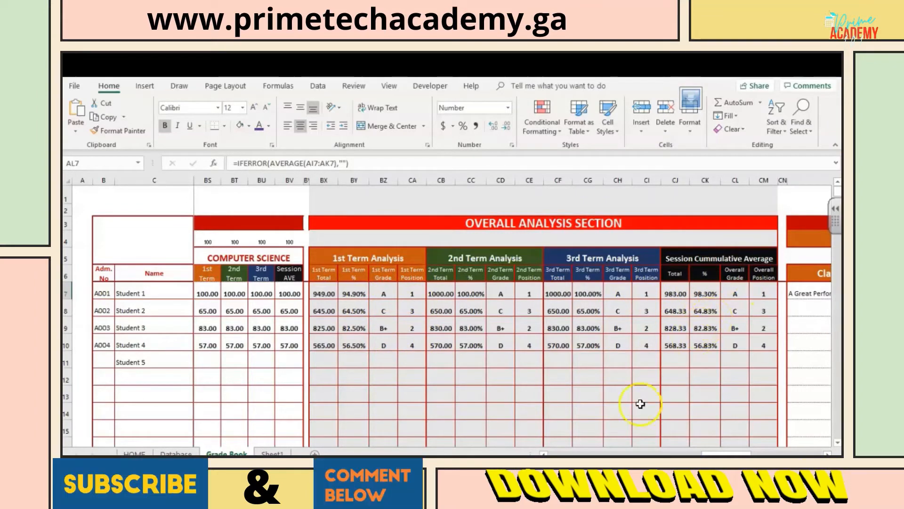
pyautogui.moveTo(708, 453); pyautogui.dragTo(753, 448)
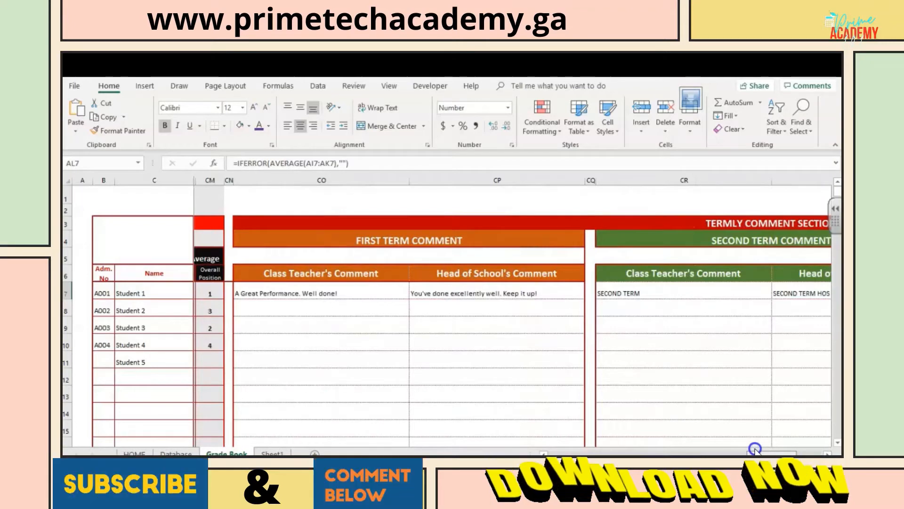
pyautogui.moveTo(755, 448); pyautogui.dragTo(541, 444)
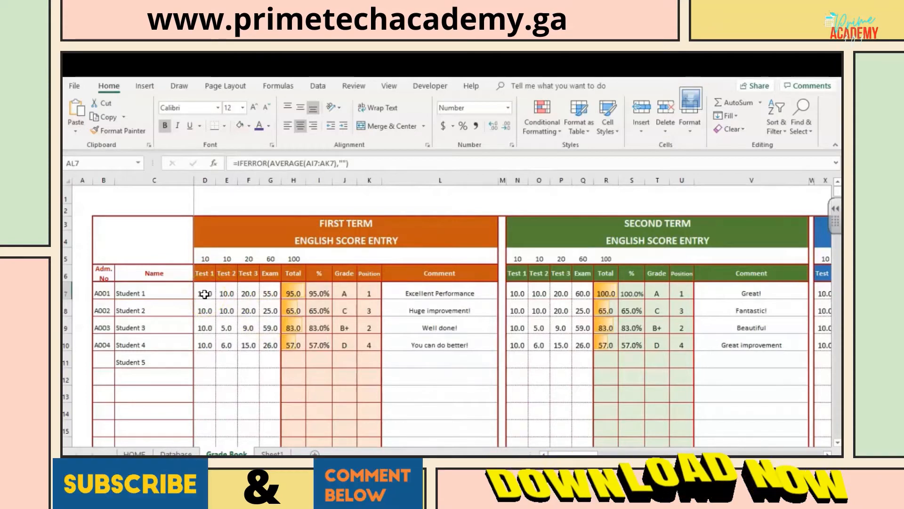
# Step: Review the First Term test and exam headings in row 6 and their maximum marks in row 5
pyautogui.click(204, 275)
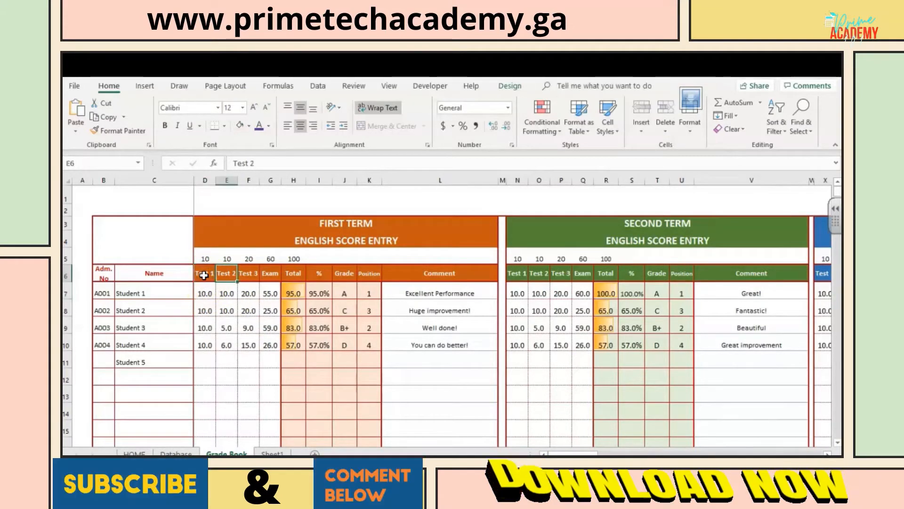
pyautogui.press('Right')
pyautogui.press('Right')
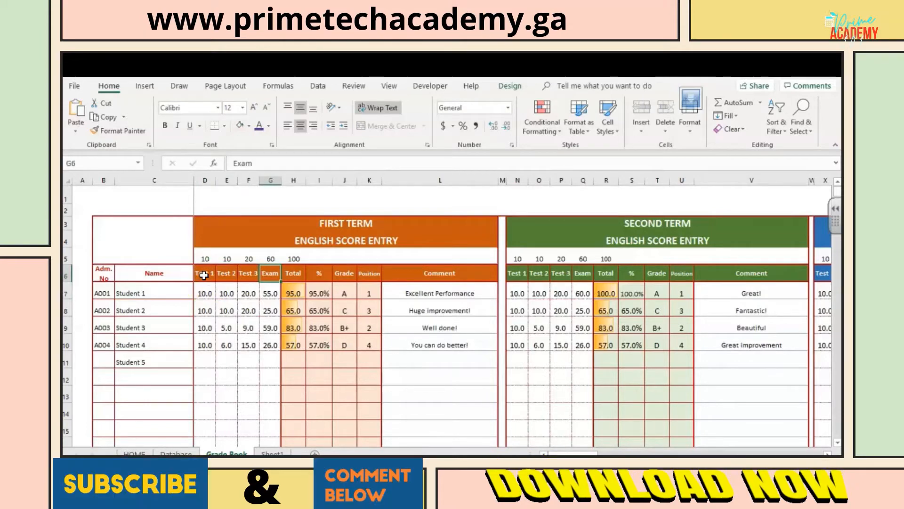
pyautogui.click(204, 259)
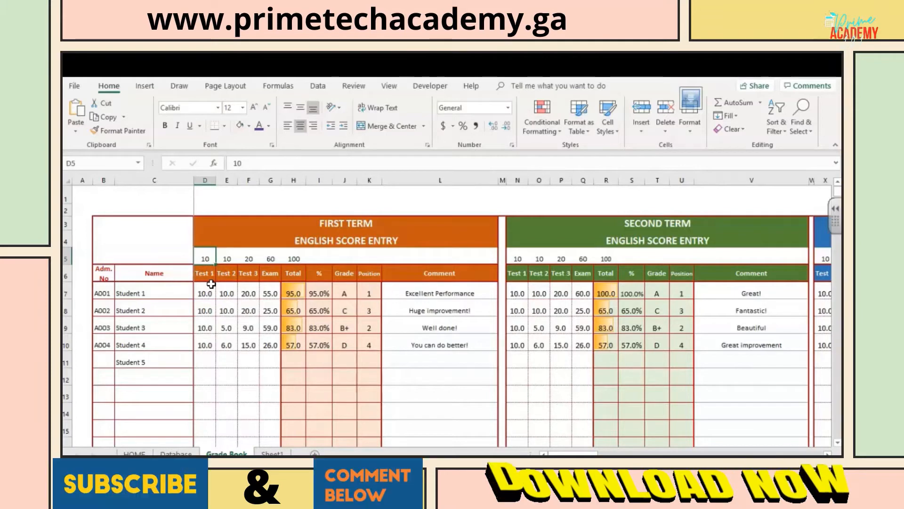
pyautogui.press('Right')
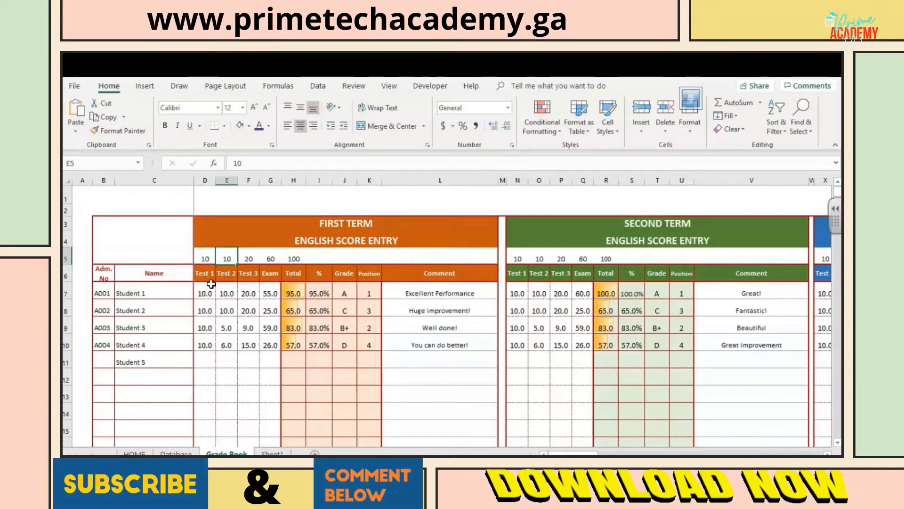
pyautogui.press('Right')
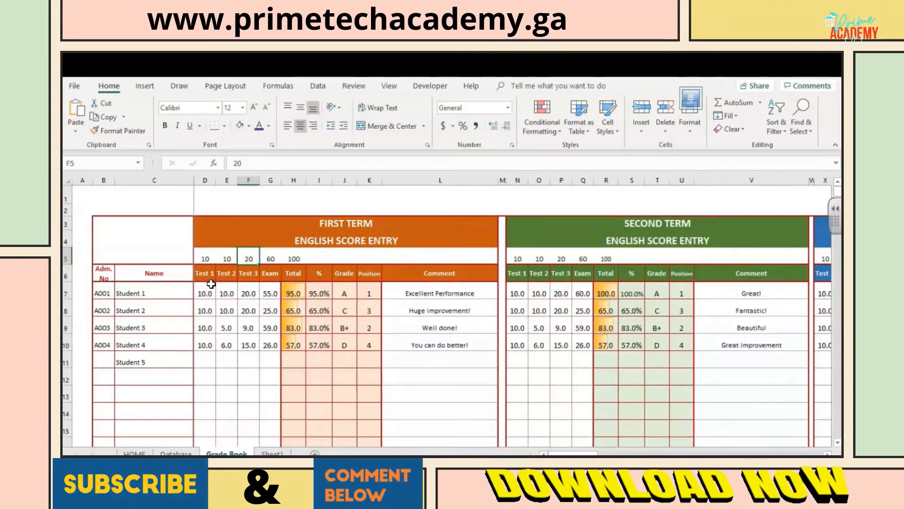
pyautogui.press('Right')
# Step: Review Student 1's First Term test and exam scores in D7 through G7 and the total formula in H7
pyautogui.click(206, 293)
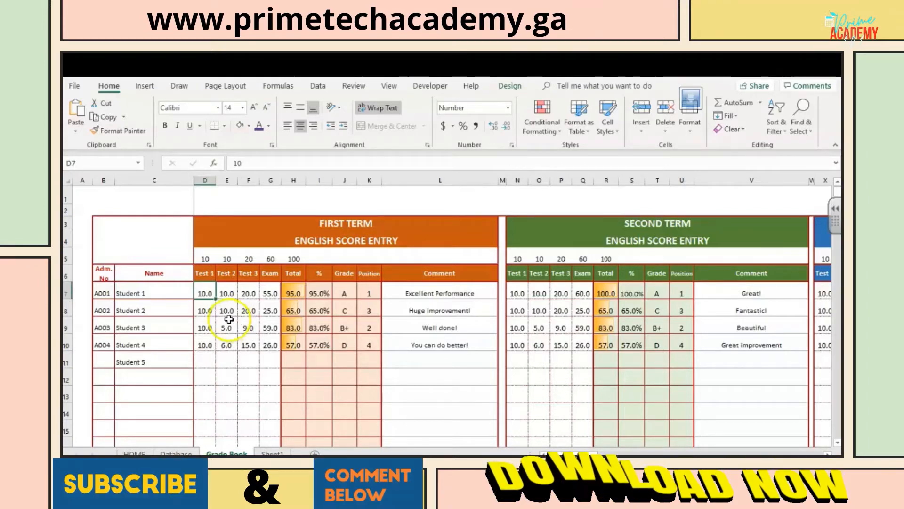
pyautogui.click(213, 294)
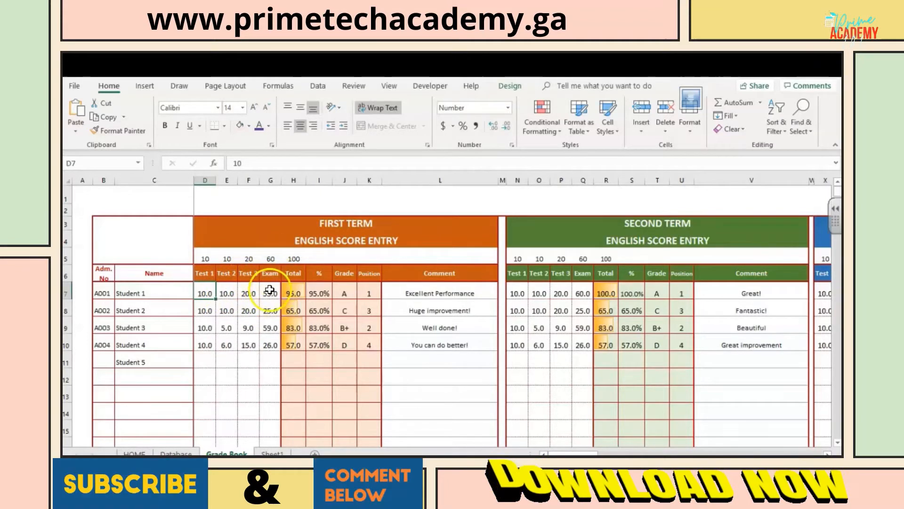
pyautogui.click(208, 293)
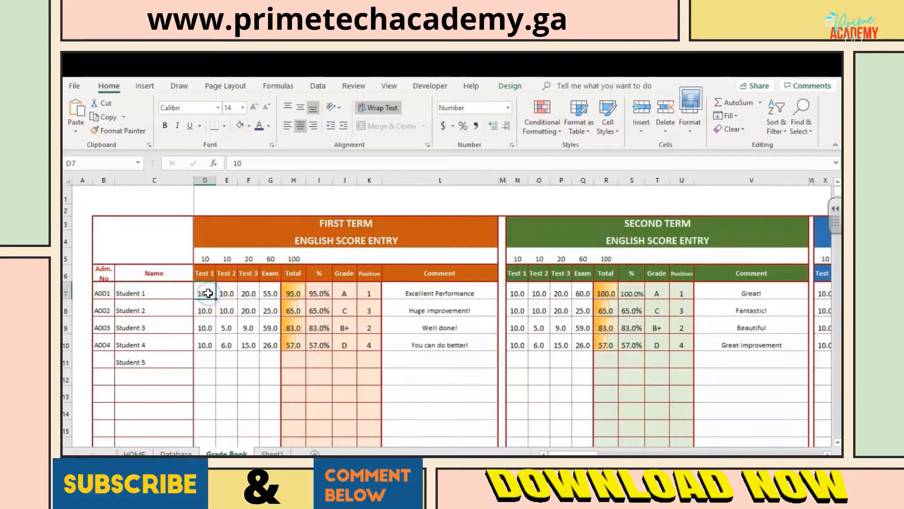
pyautogui.press('Tab')
pyautogui.press('Tab')
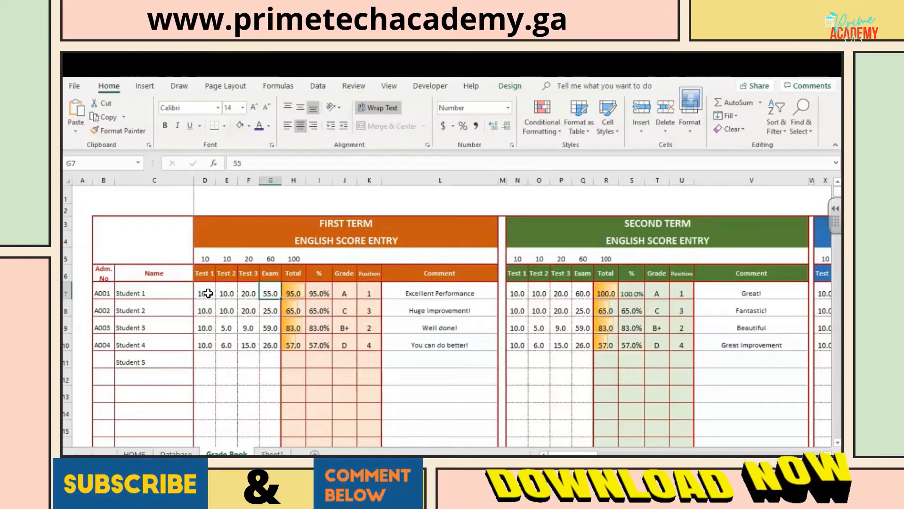
pyautogui.click(210, 294)
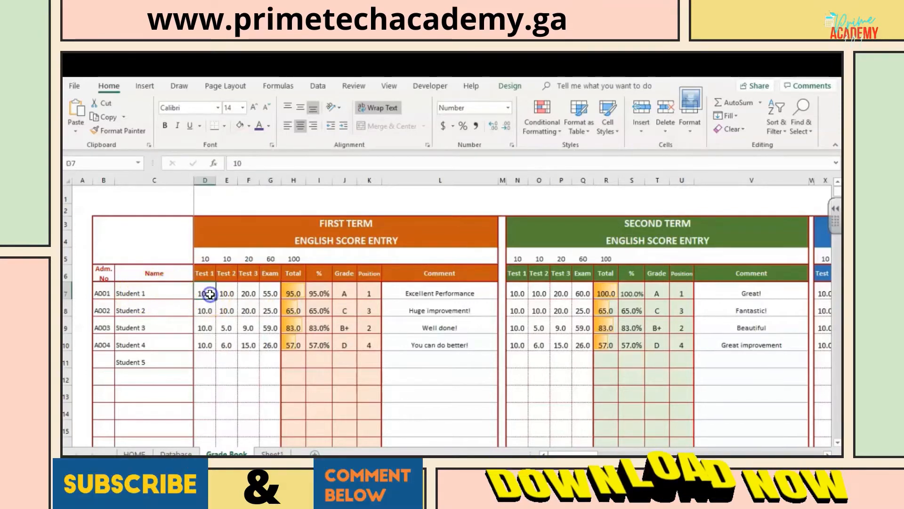
pyautogui.press('Tab')
pyautogui.press('Tab')
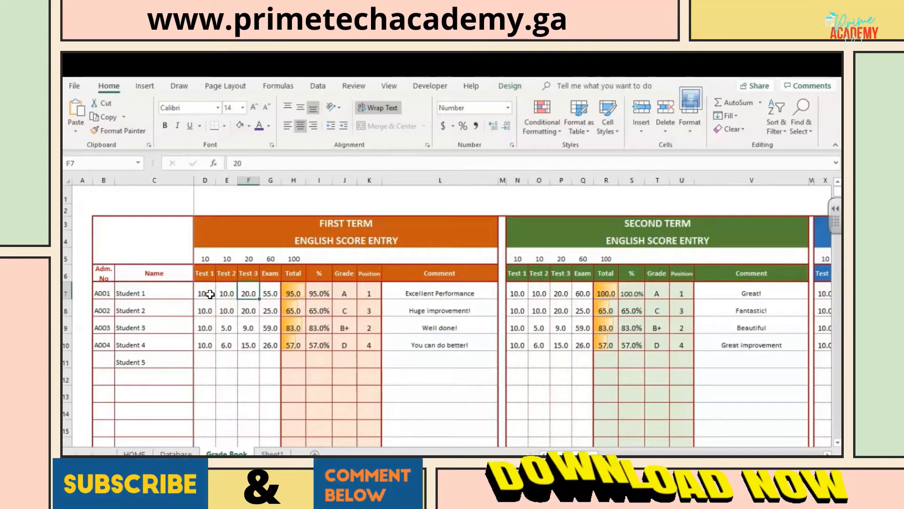
pyautogui.click(295, 293)
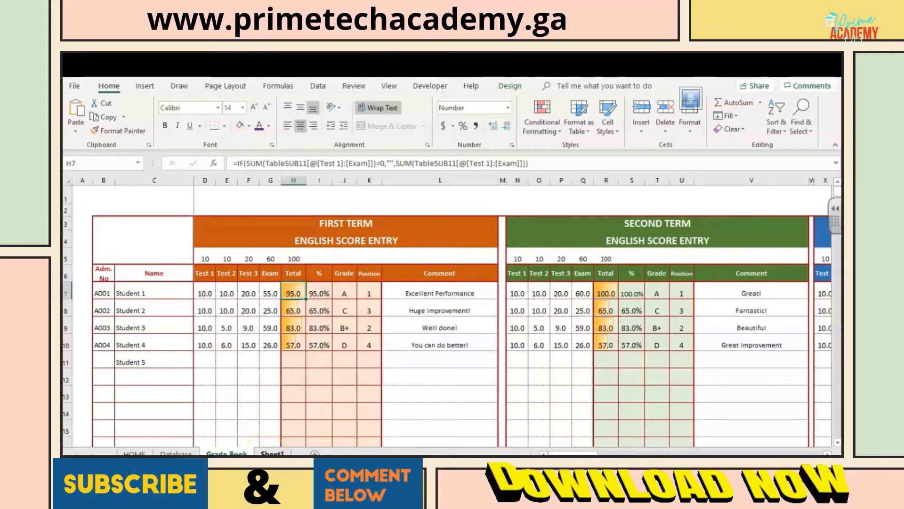
# Step: Copy the First Term records of Students 1 to 4 in B7:L10 and switch to Sheet1
pyautogui.click(226, 360)
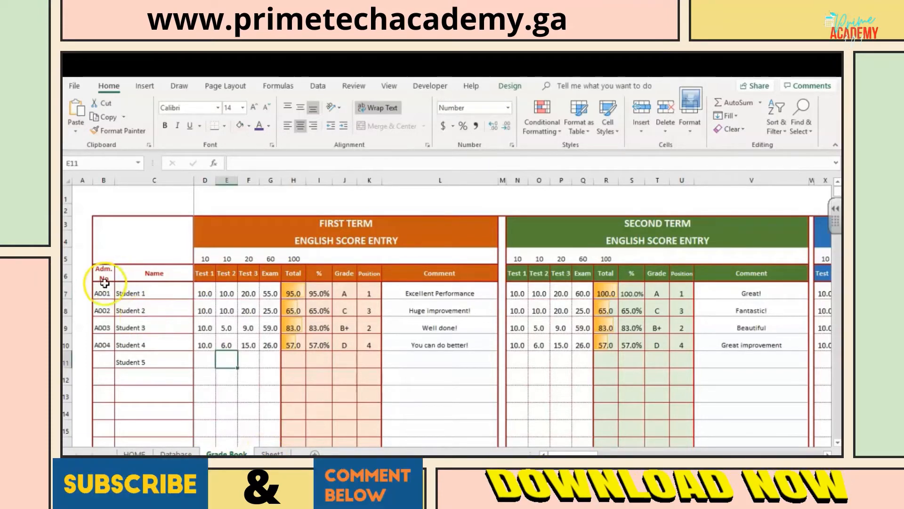
pyautogui.moveTo(103, 293); pyautogui.dragTo(434, 337)
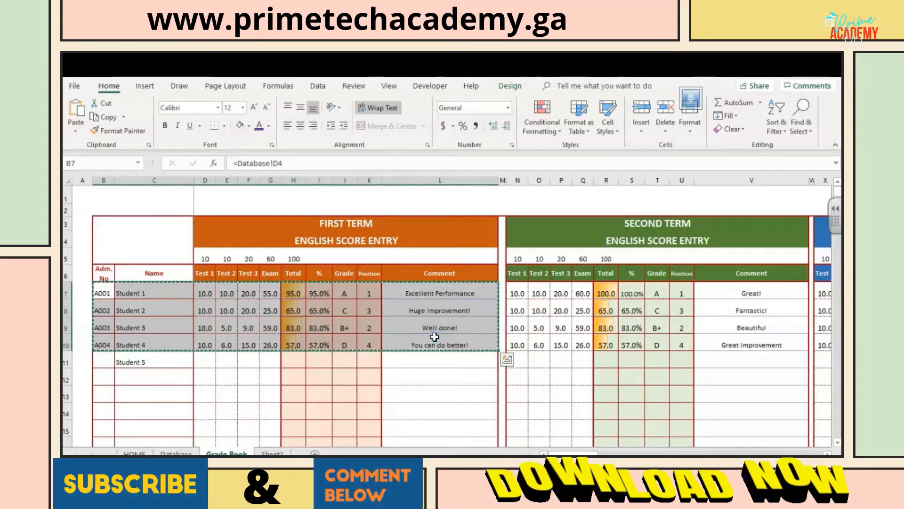
pyautogui.click(273, 453)
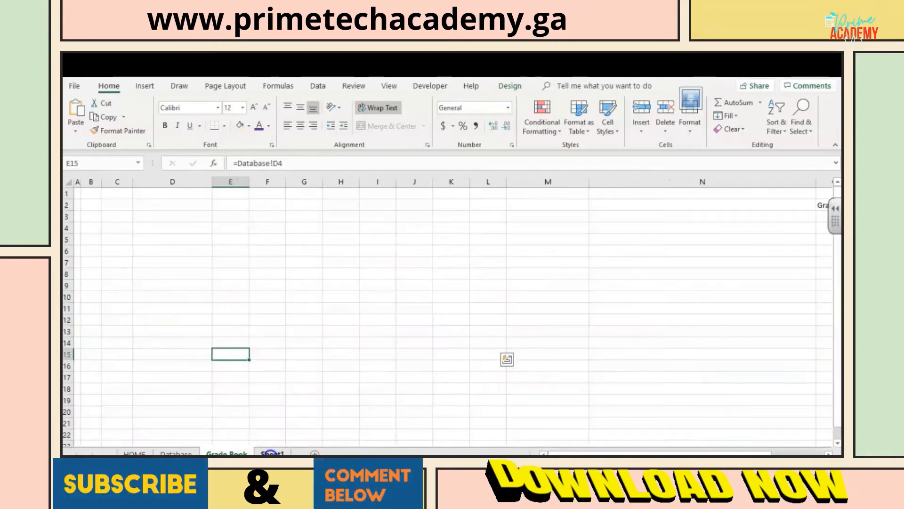
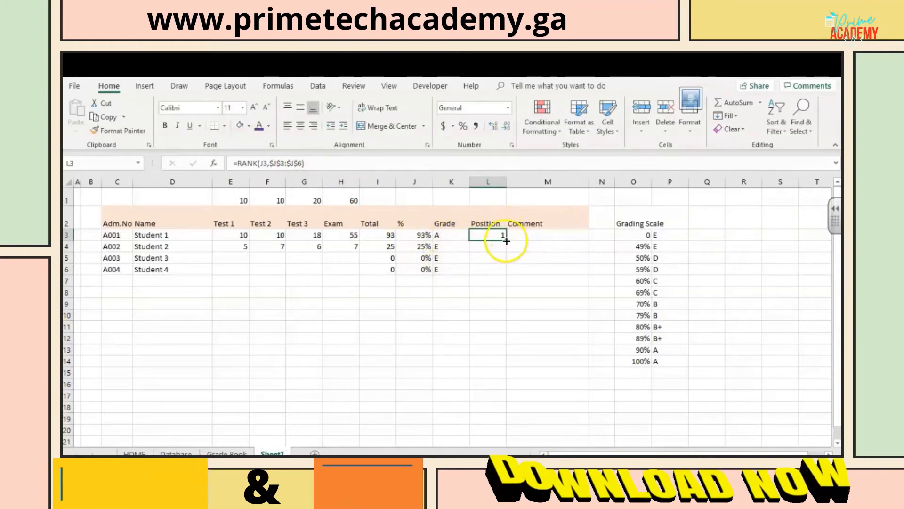
# Step: Fill the Position rank formula from L3 down to L6 for all four students
pyautogui.moveTo(506, 241); pyautogui.dragTo(506, 270)
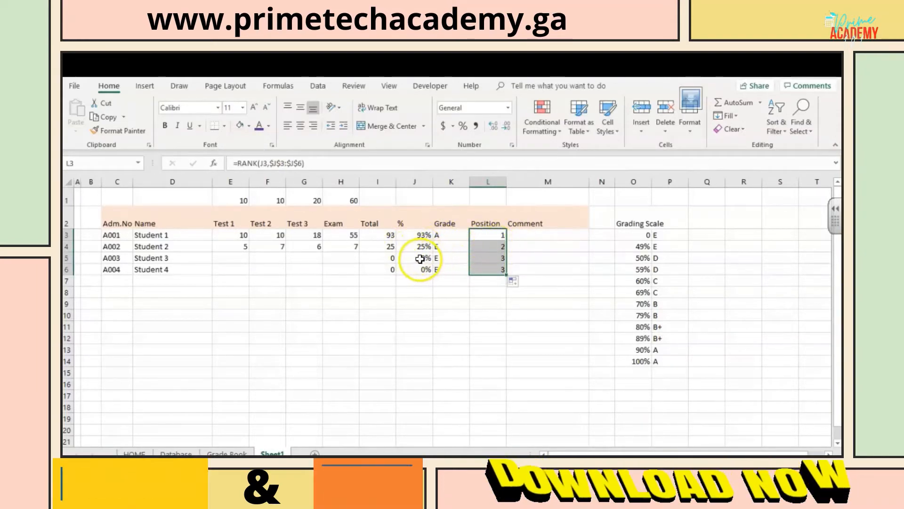
pyautogui.click(497, 235)
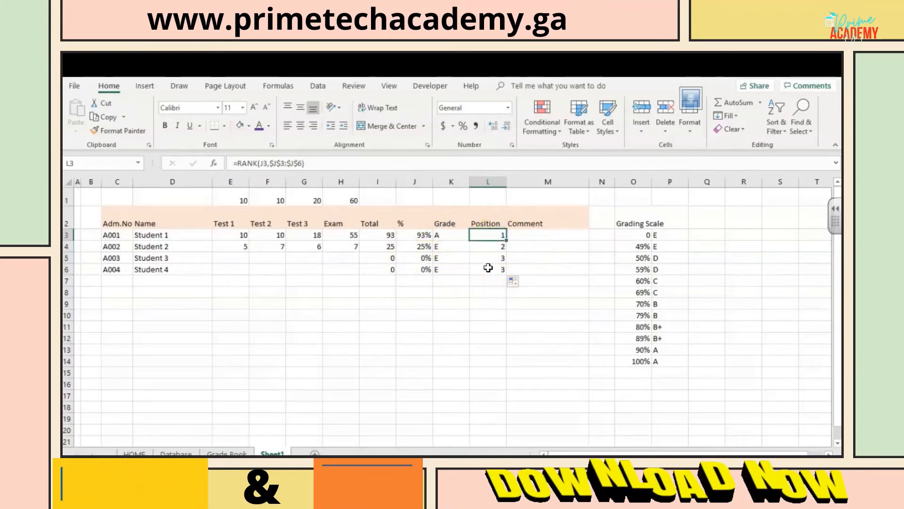
# Step: Enter the comment EXCELLENT for Student 1 in M3, correcting the first letter to a capital
pyautogui.click(540, 236)
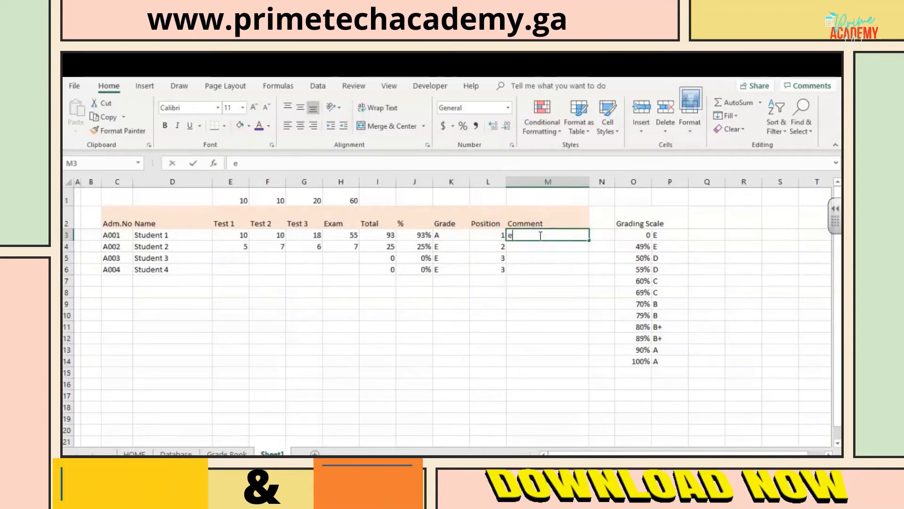
pyautogui.write('eXCELLENT')
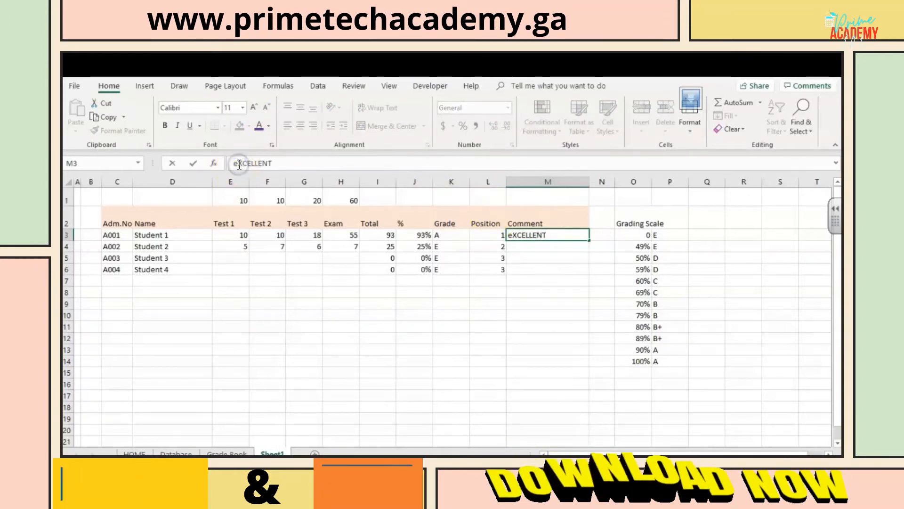
pyautogui.press('BackSpace')
pyautogui.write('e')
pyautogui.press('BackSpace')
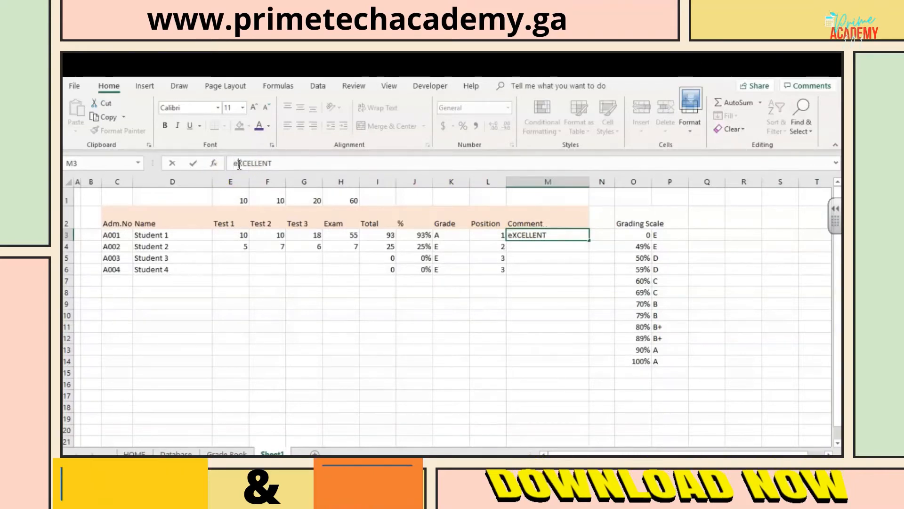
pyautogui.press('BackSpace')
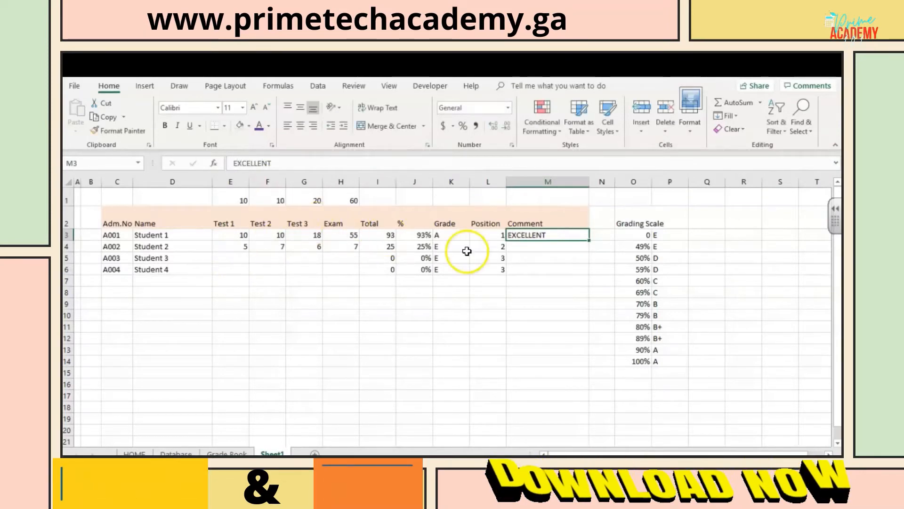
# Step: Copy the First Term test and class statistics block C28:K33 from the Grade Book into Sheet1 as values, starting at D11
pyautogui.click(223, 451)
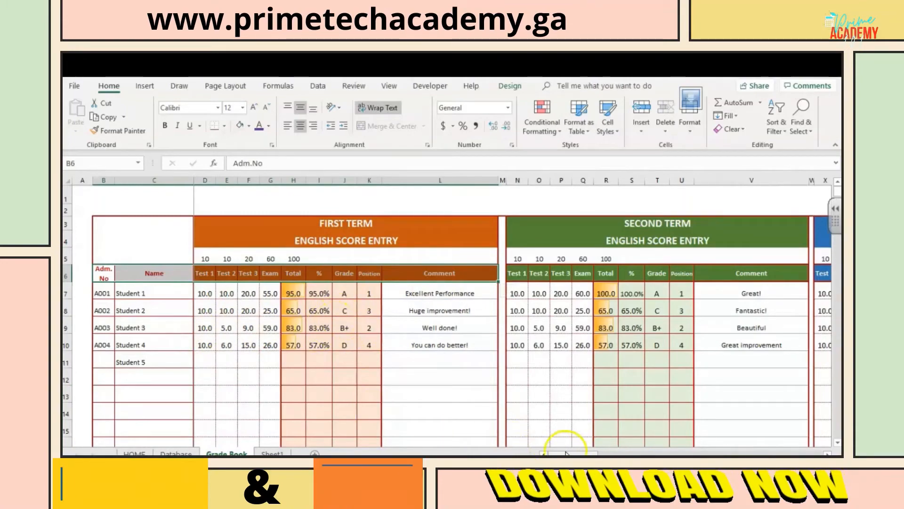
pyautogui.moveTo(567, 451)
pyautogui.mouseDown()
pyautogui.moveTo(595, 451)
pyautogui.moveTo(568, 451)
pyautogui.mouseUp()
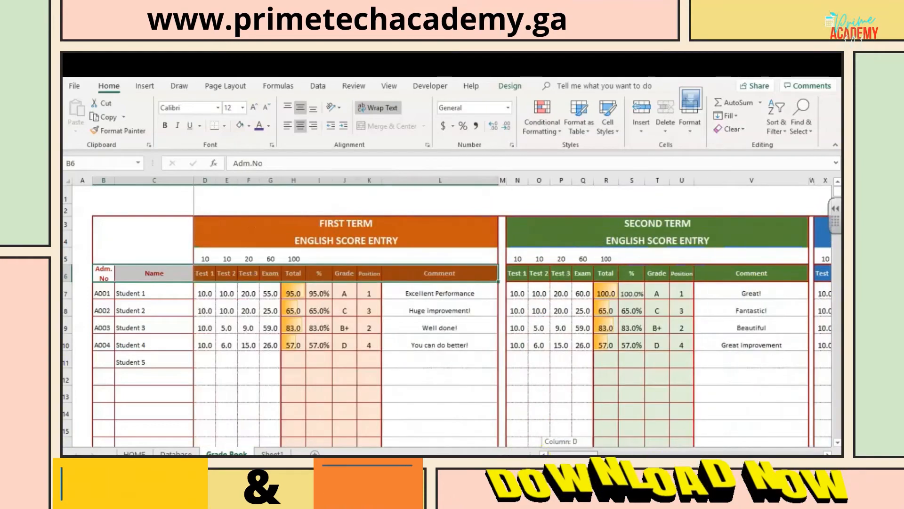
pyautogui.moveTo(838, 195)
pyautogui.mouseDown()
pyautogui.moveTo(838, 222)
pyautogui.moveTo(839, 196)
pyautogui.moveTo(839, 211)
pyautogui.mouseUp()
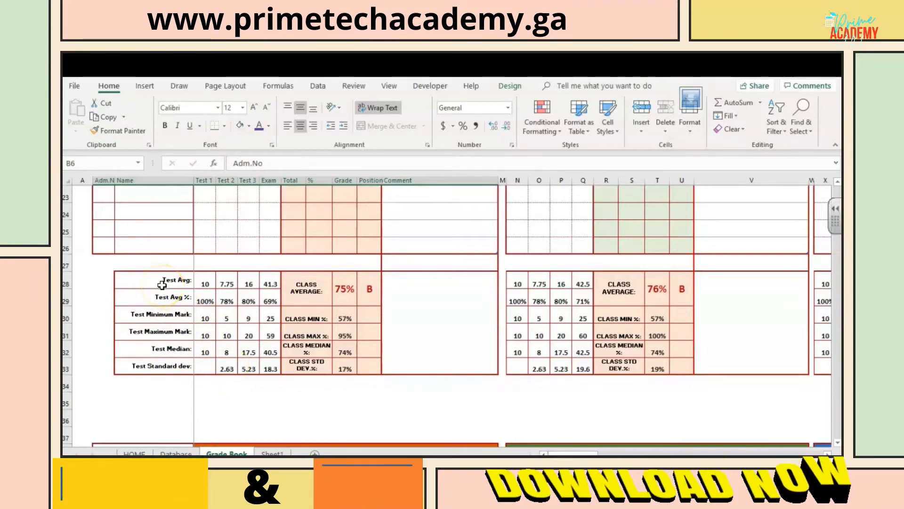
pyautogui.moveTo(181, 284); pyautogui.dragTo(375, 371)
pyautogui.hotkey('ctrl', 'c')
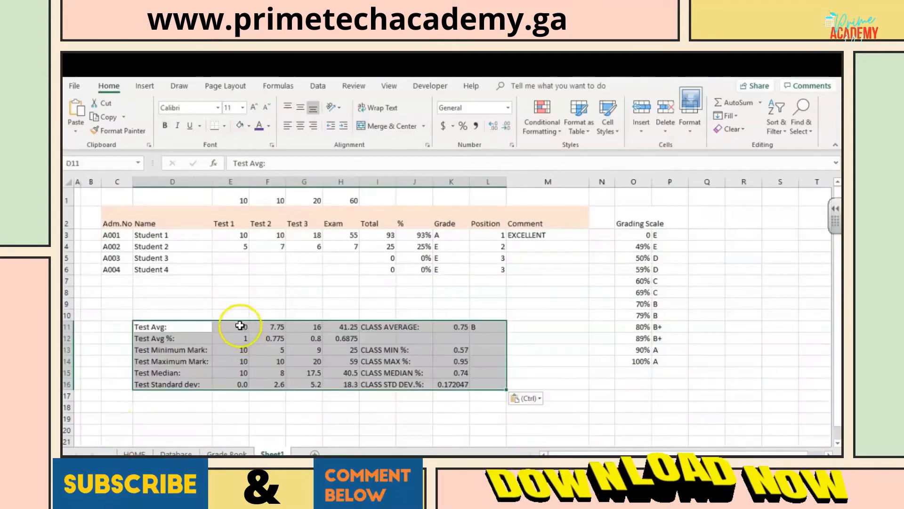
# Step: Clear the copied figures in E11:H16 and K11:L16 on Sheet1, keeping only the statistics labels
pyautogui.moveTo(240, 327); pyautogui.dragTo(335, 383)
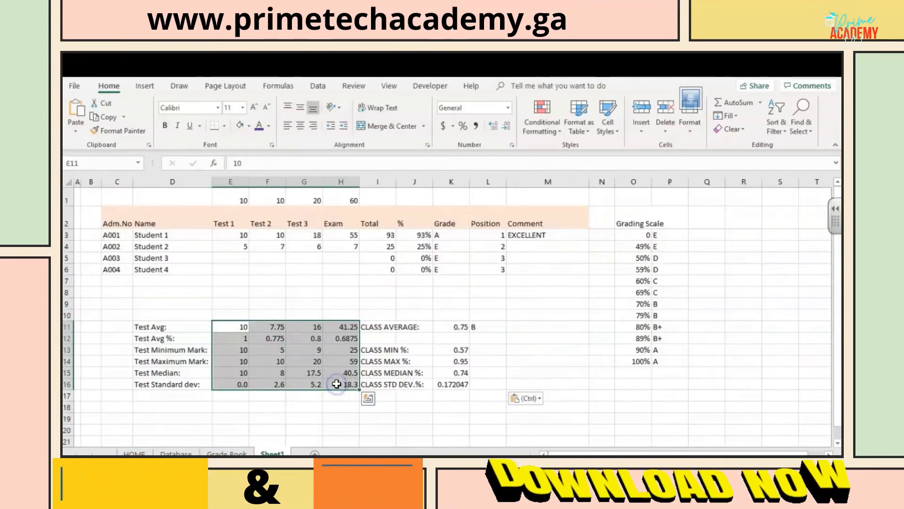
pyautogui.press('Delete')
pyautogui.moveTo(459, 326); pyautogui.dragTo(478, 384)
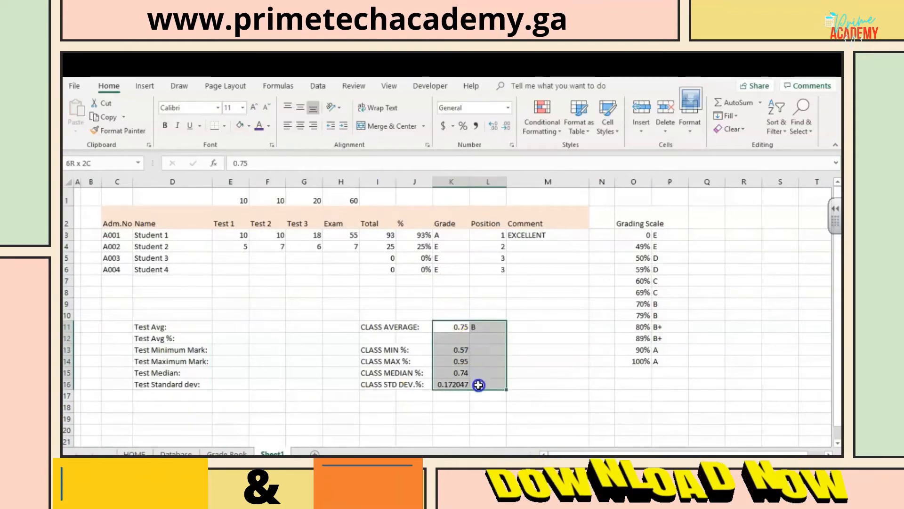
pyautogui.press('Delete')
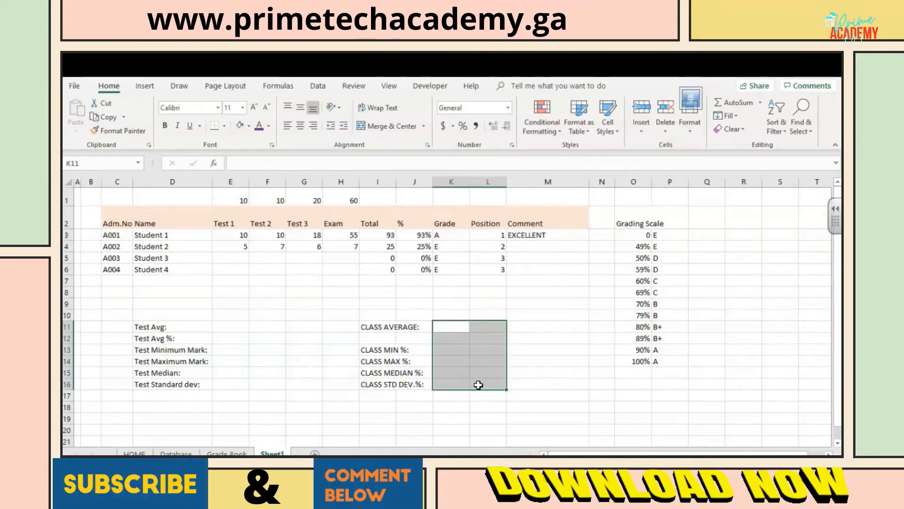
# Step: Calculate the Test Avg in E11 with =AVERAGE(E3:E6) and fill the formula across to H11
pyautogui.click(229, 330)
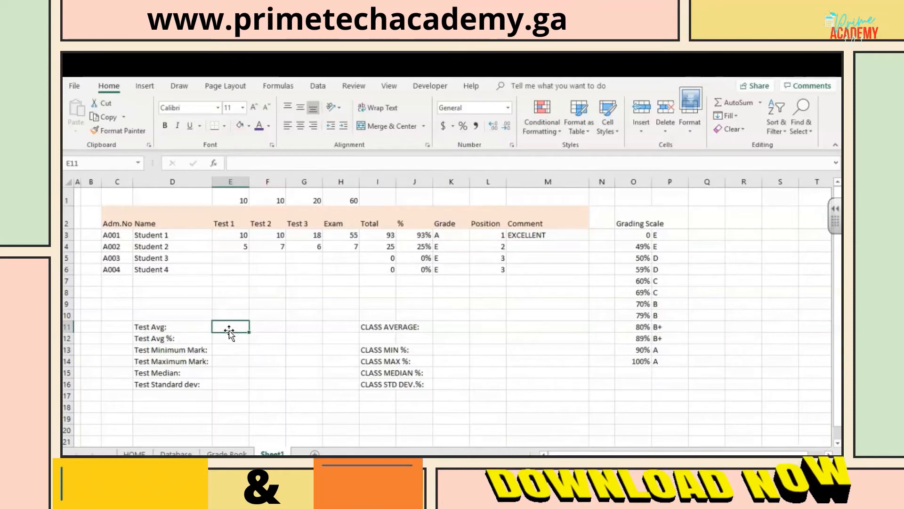
pyautogui.write('=')
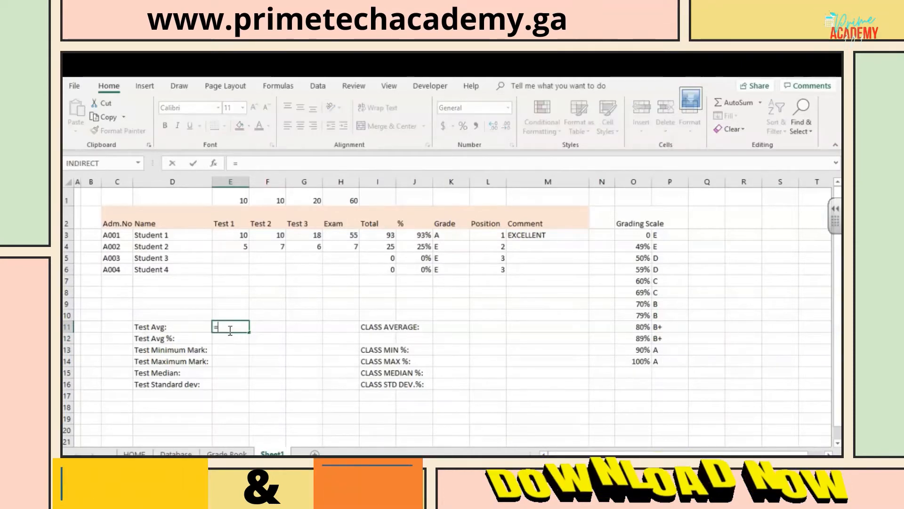
pyautogui.write('AV')
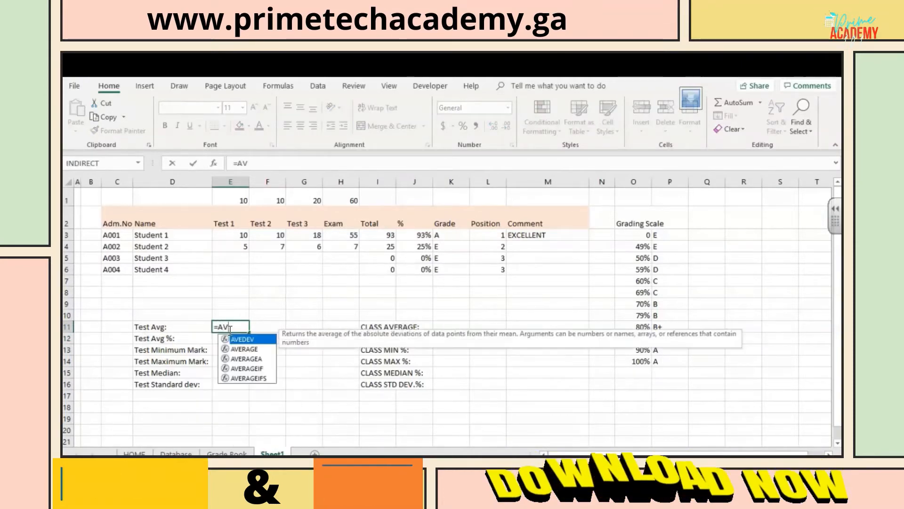
pyautogui.doubleClick(244, 349)
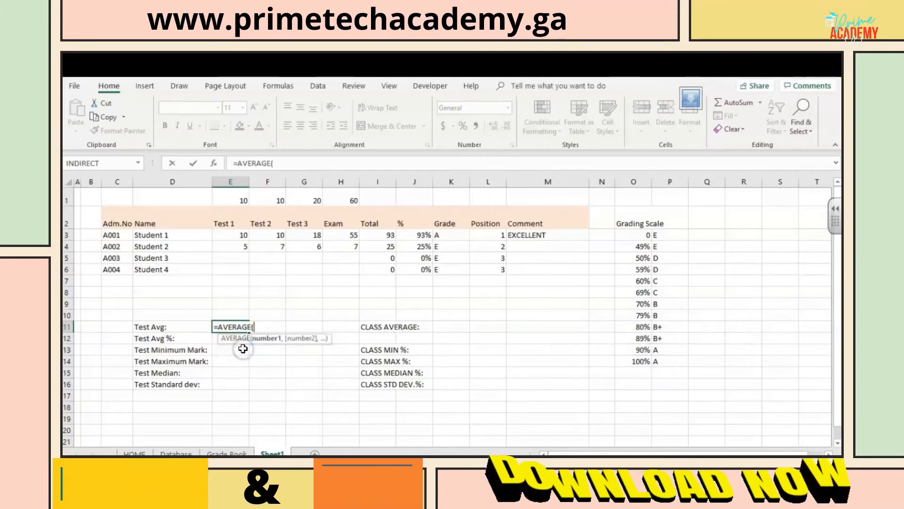
pyautogui.moveTo(241, 234); pyautogui.dragTo(239, 271)
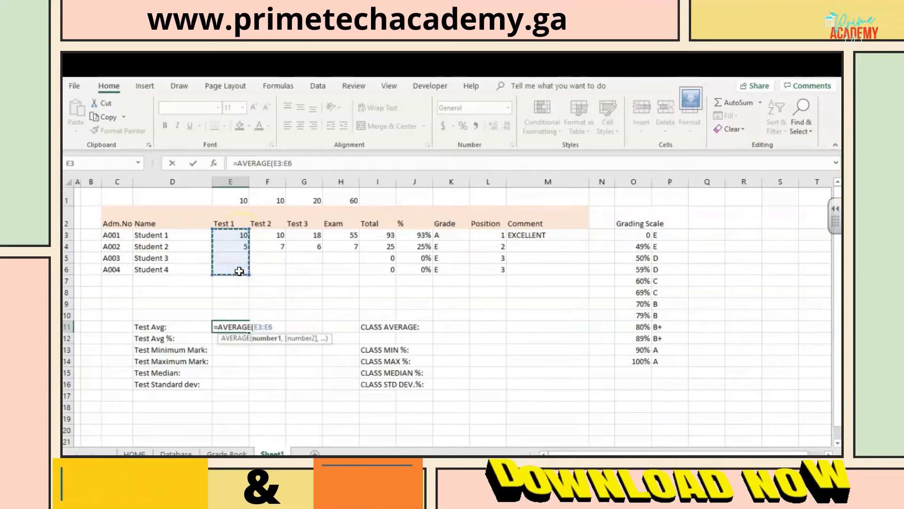
pyautogui.hotkey('ctrl', 'Return')
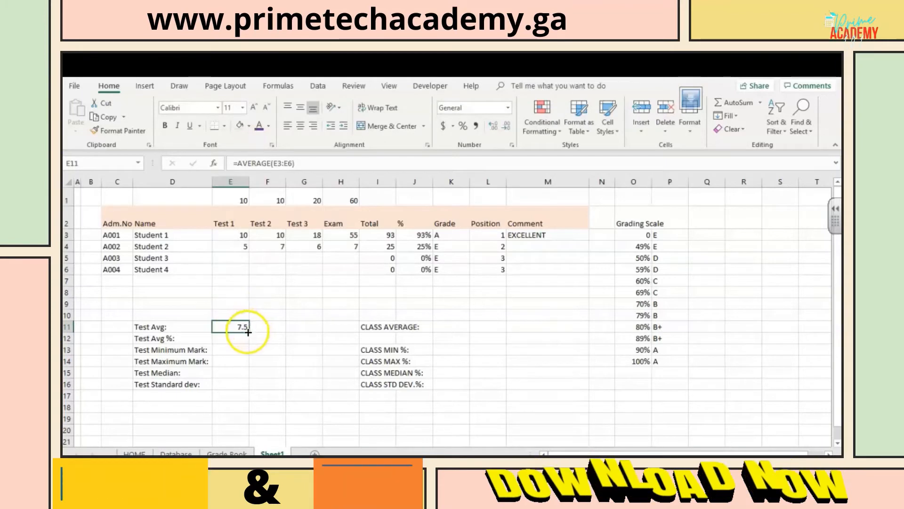
pyautogui.moveTo(249, 331); pyautogui.dragTo(268, 332)
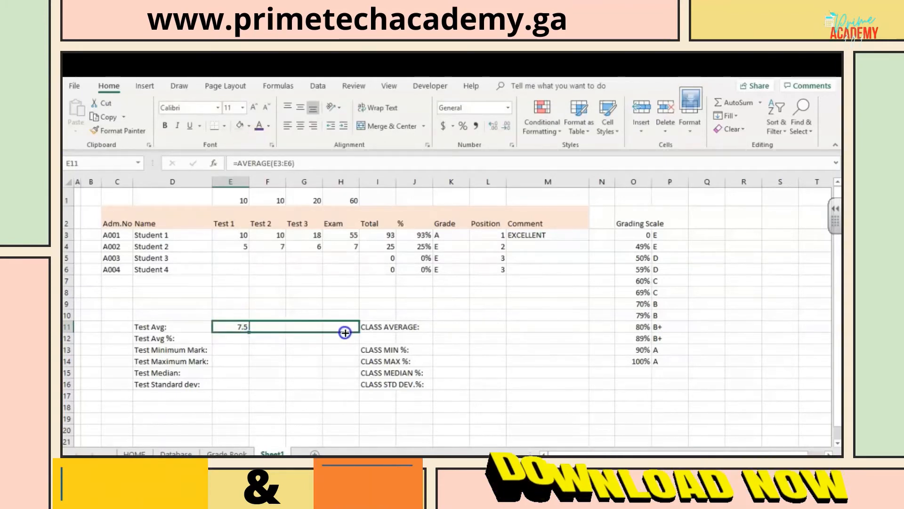
pyautogui.moveTo(345, 332); pyautogui.dragTo(345, 332)
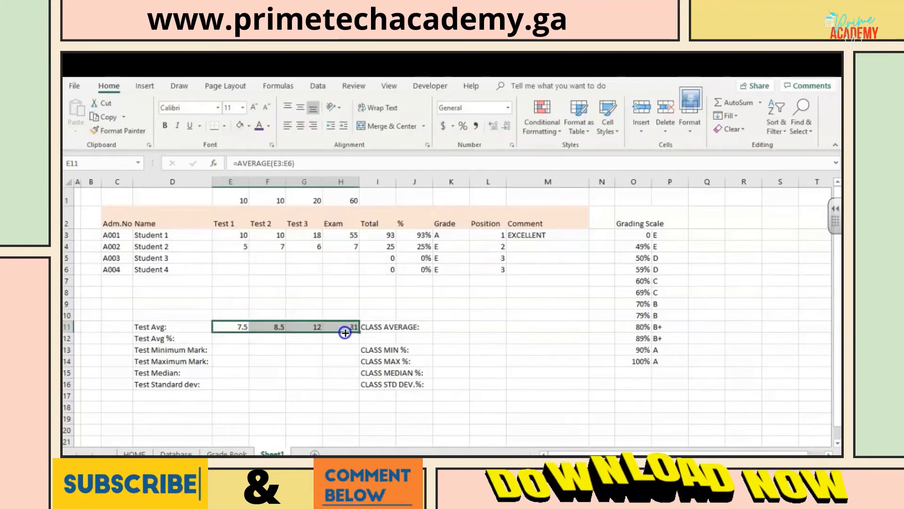
pyautogui.click(231, 325)
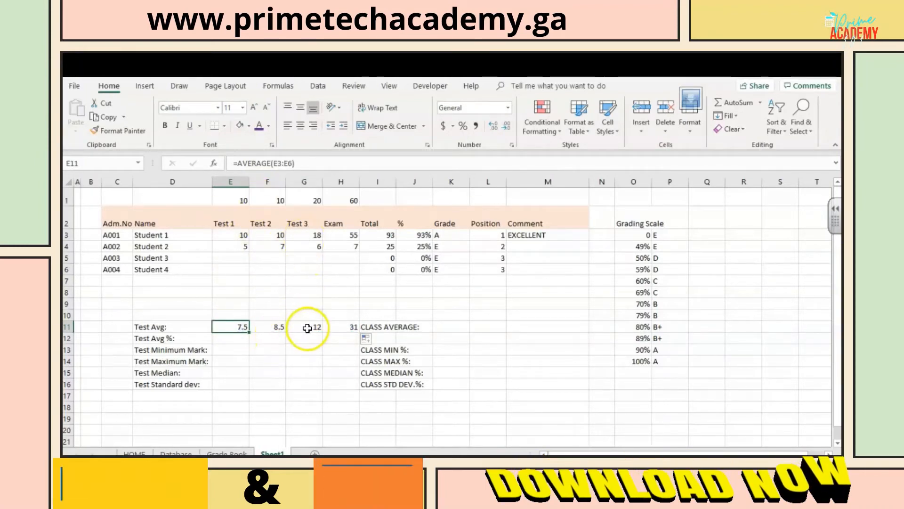
# Step: Calculate the Test Avg % in E12 with =E11/E1, format it as a percentage, and fill it across to H12
pyautogui.click(234, 338)
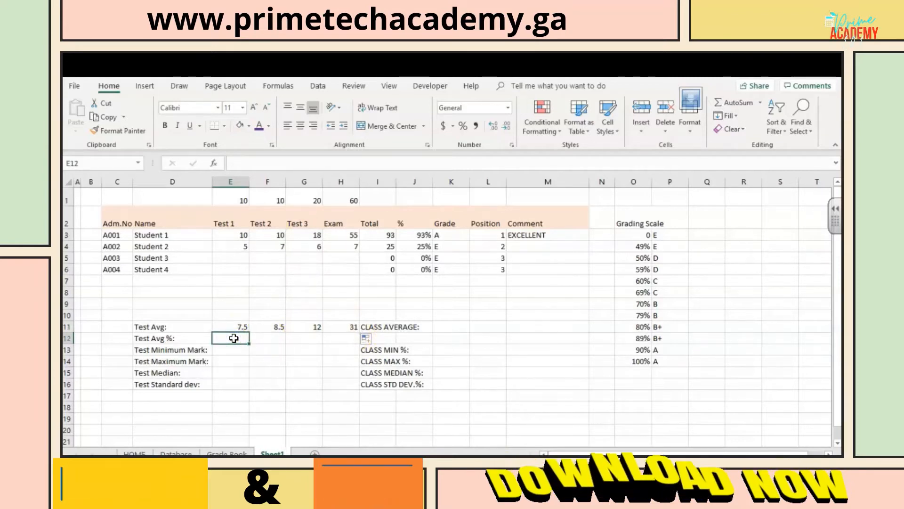
pyautogui.write('=')
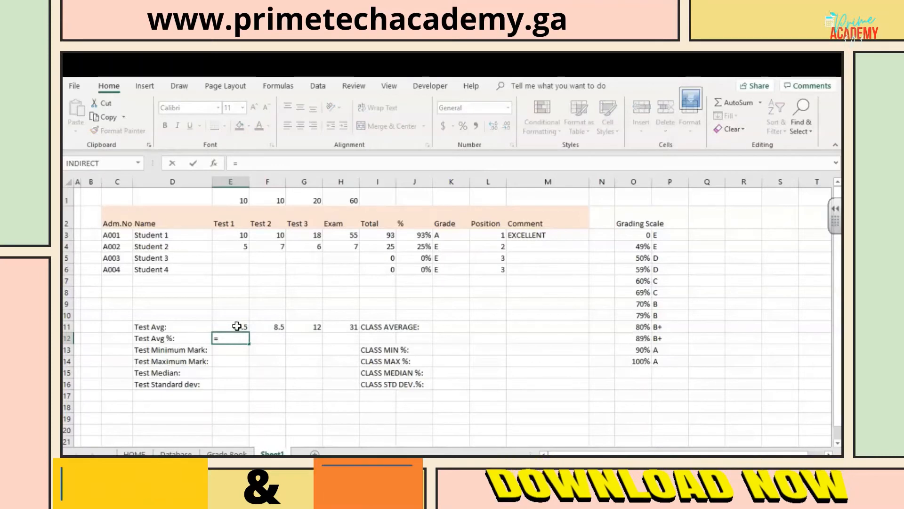
pyautogui.click(237, 326)
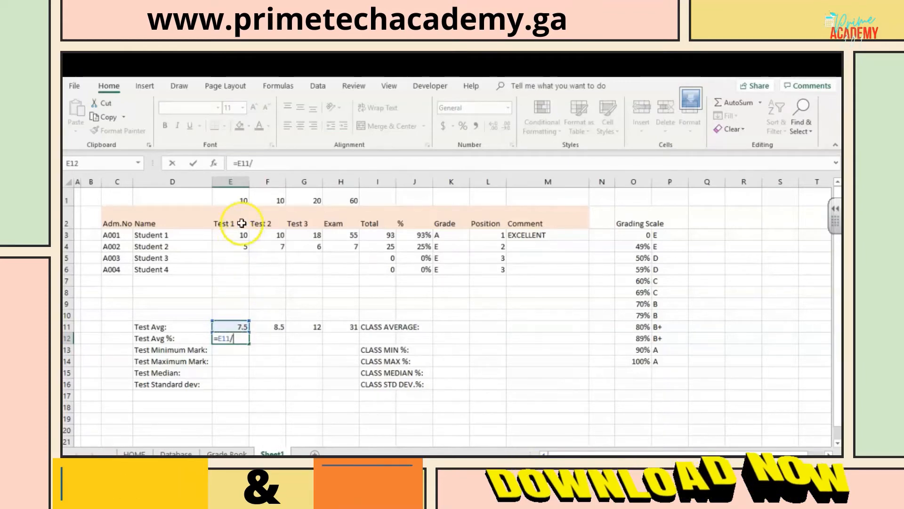
pyautogui.click(242, 197)
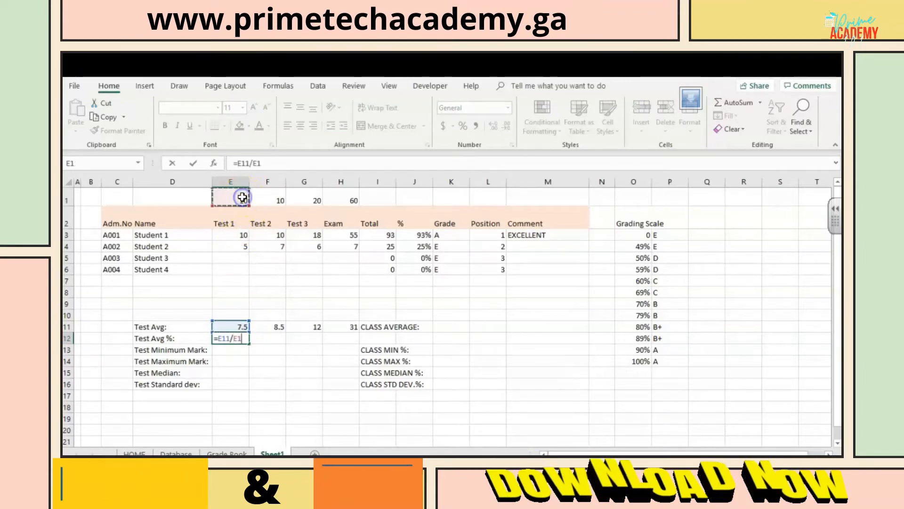
pyautogui.press('Return')
pyautogui.click(230, 337)
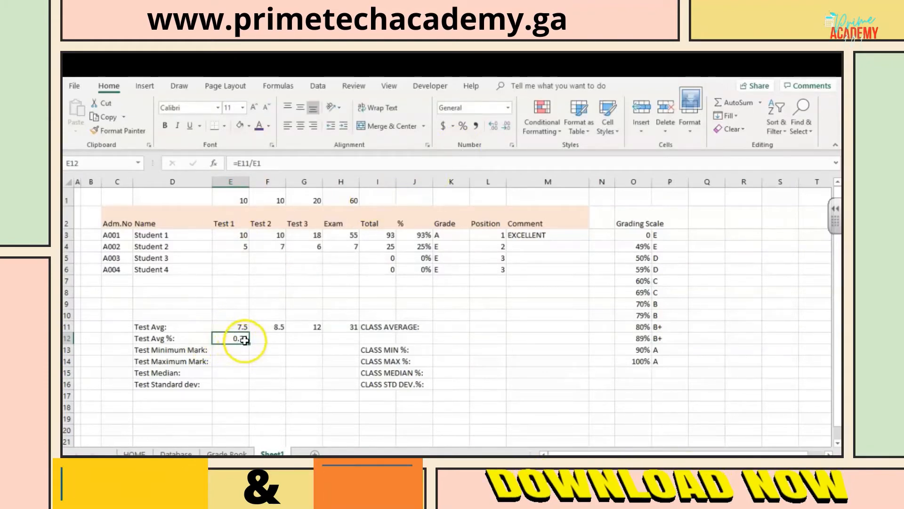
pyautogui.click(464, 127)
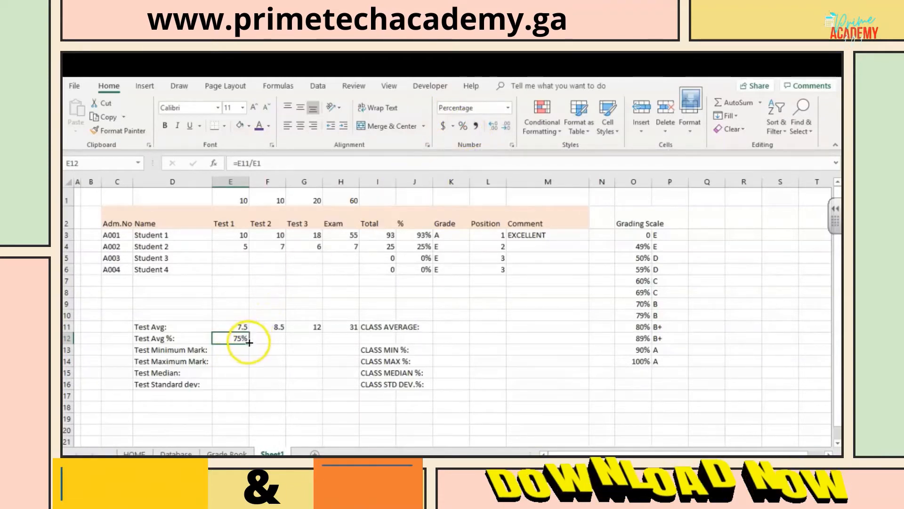
pyautogui.moveTo(302, 339); pyautogui.dragTo(346, 340)
# Step: Calculate the Test Minimum Mark in E13 with =MIN(E3:E6) and fill the formula across to H13
pyautogui.click(233, 350)
pyautogui.write('=MIN(E3:E6')
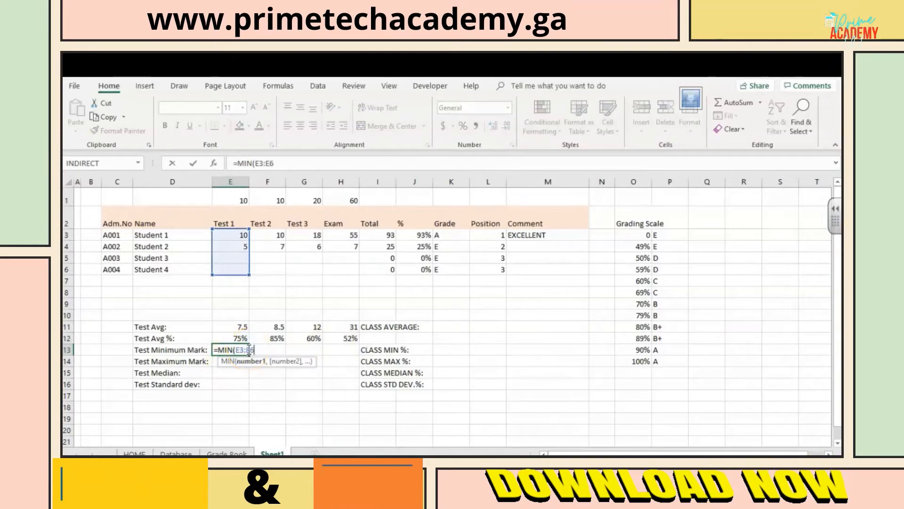
pyautogui.click(228, 351)
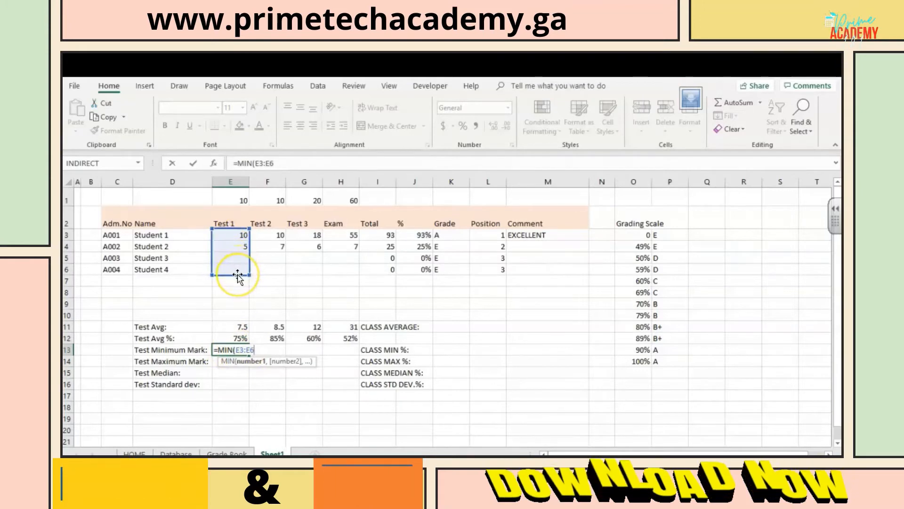
pyautogui.hotkey('ctrl', 'Return')
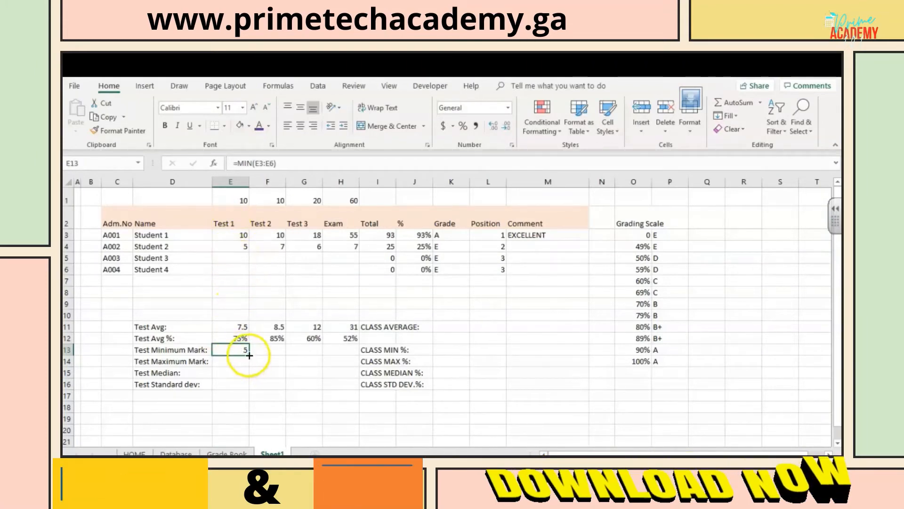
pyautogui.moveTo(355, 371); pyautogui.dragTo(356, 351)
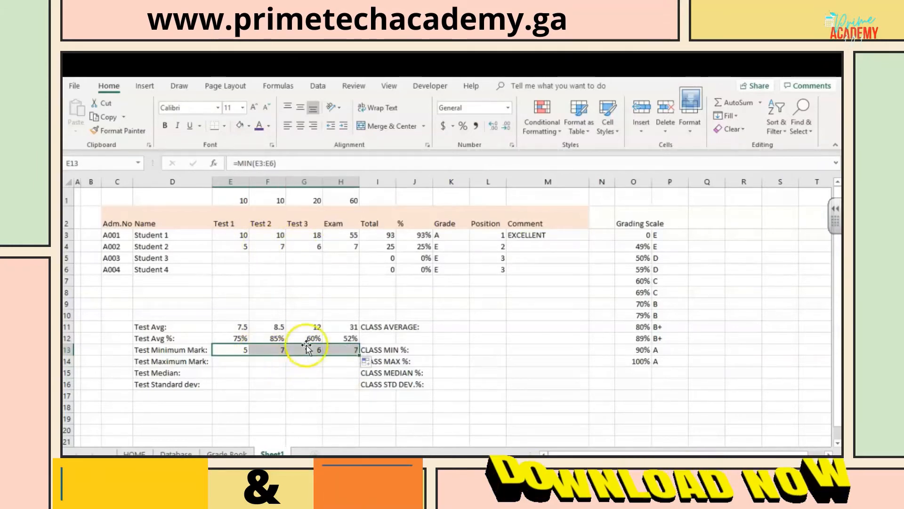
# Step: Calculate the Test Maximum Mark in E14 with =MAX(E3:E6) and fill the formula across to H14
pyautogui.click(228, 362)
pyautogui.write('=')
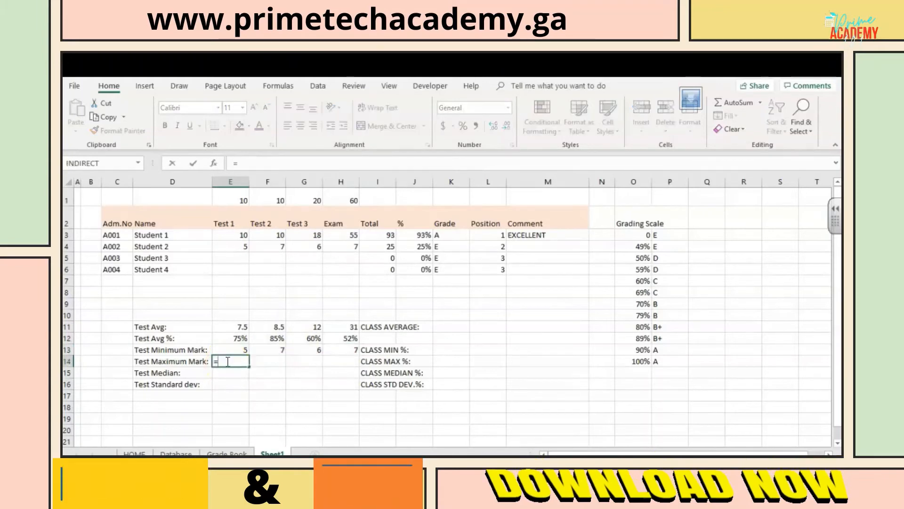
pyautogui.write('MA')
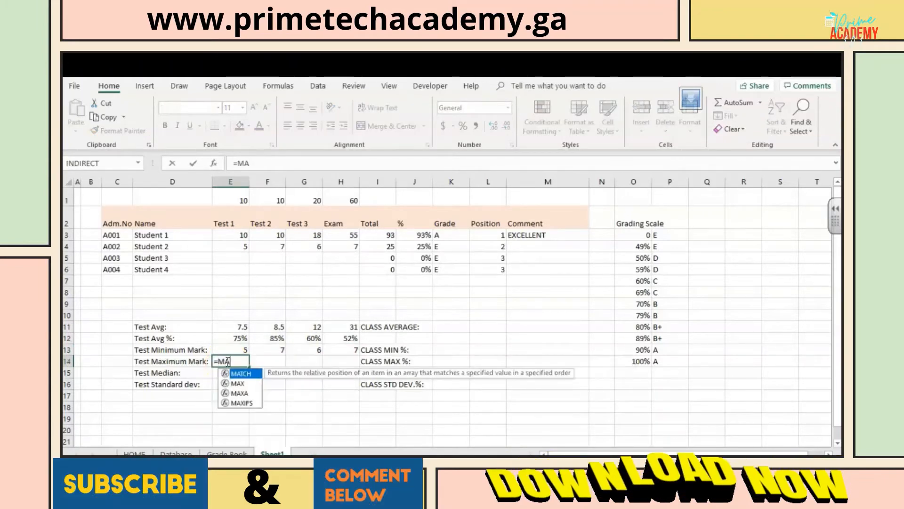
pyautogui.doubleClick(238, 383)
pyautogui.click(241, 235)
pyautogui.moveTo(241, 235); pyautogui.dragTo(241, 275)
pyautogui.hotkey('ctrl', 'Return')
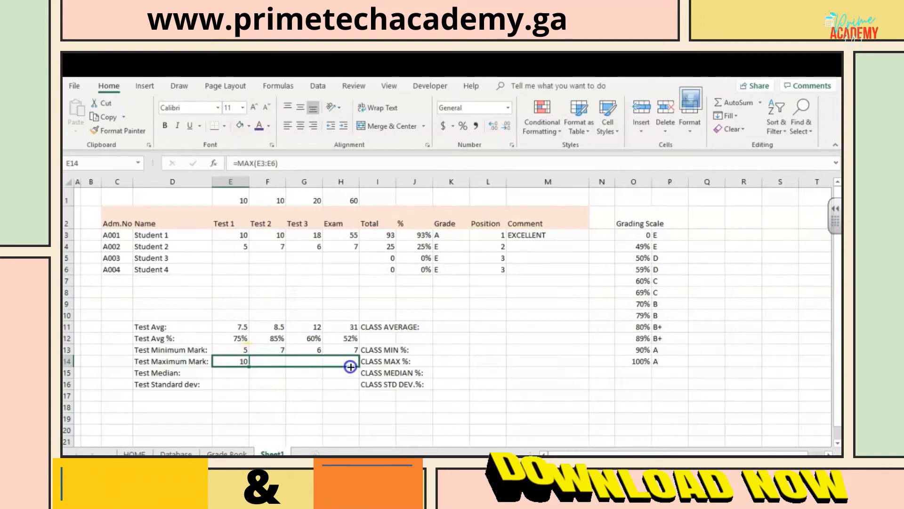
pyautogui.moveTo(349, 367); pyautogui.dragTo(351, 364)
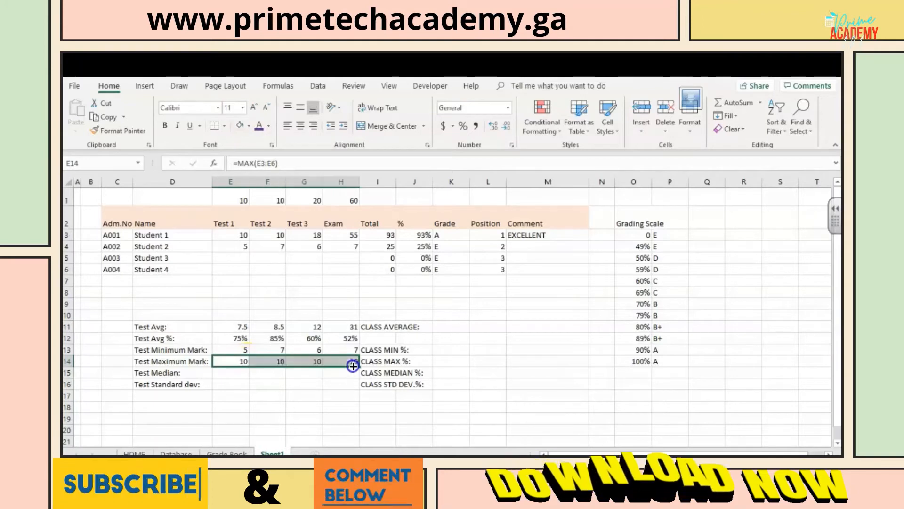
# Step: Calculate the Test Median in E15 with =MEDIAN(E3:E6) and fill the formula across to H15
pyautogui.click(239, 373)
pyautogui.write('=MED')
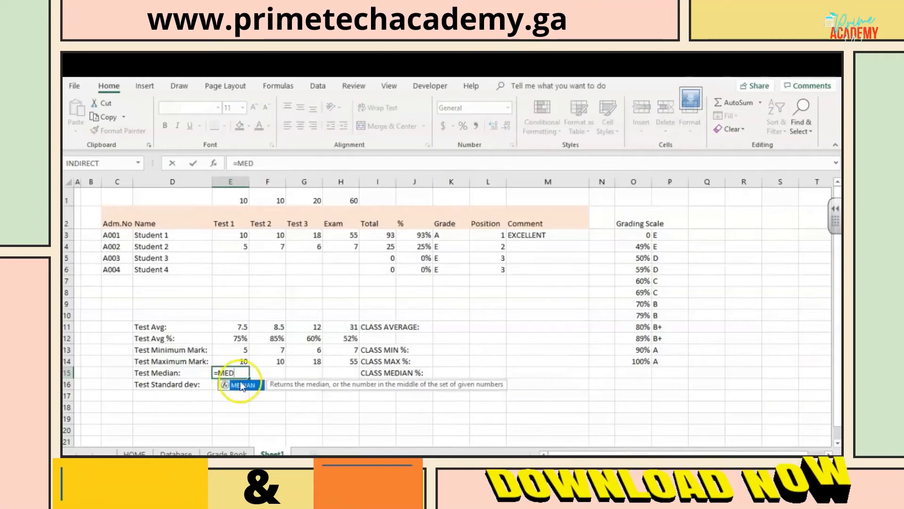
pyautogui.doubleClick(241, 385)
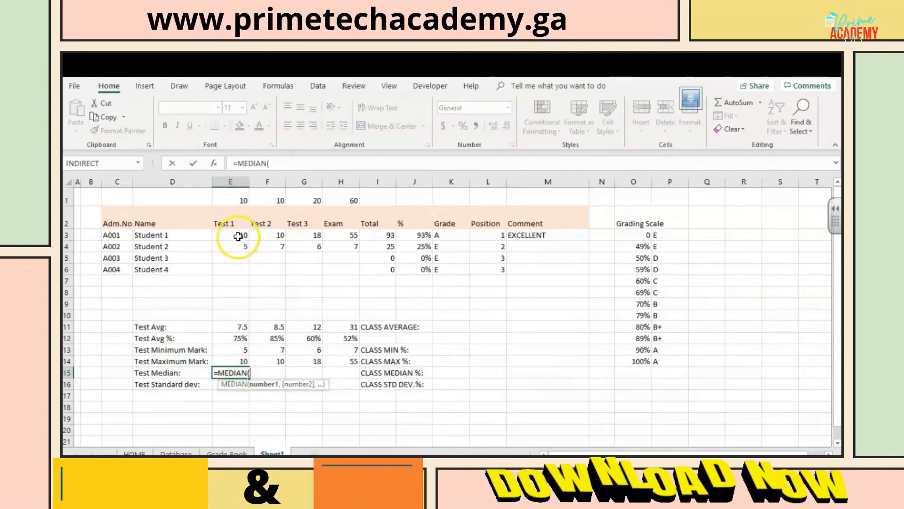
pyautogui.moveTo(238, 268); pyautogui.dragTo(238, 270)
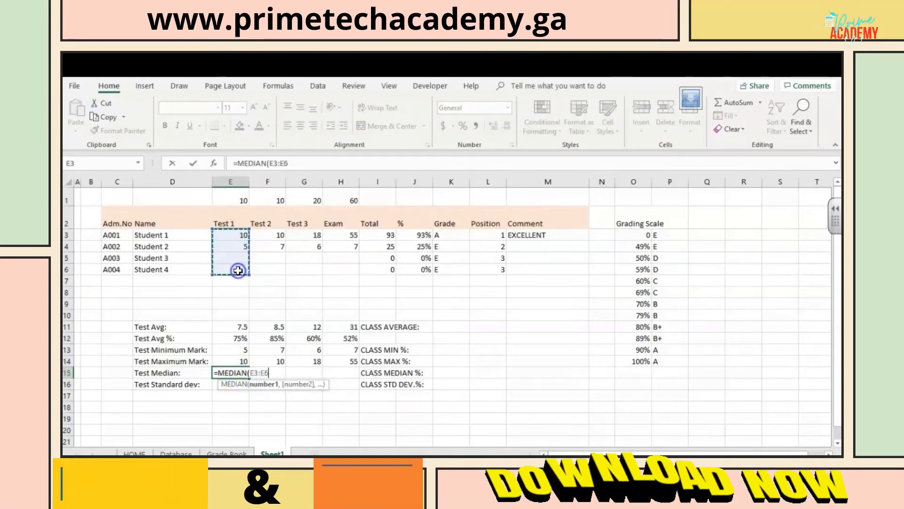
pyautogui.press('Return')
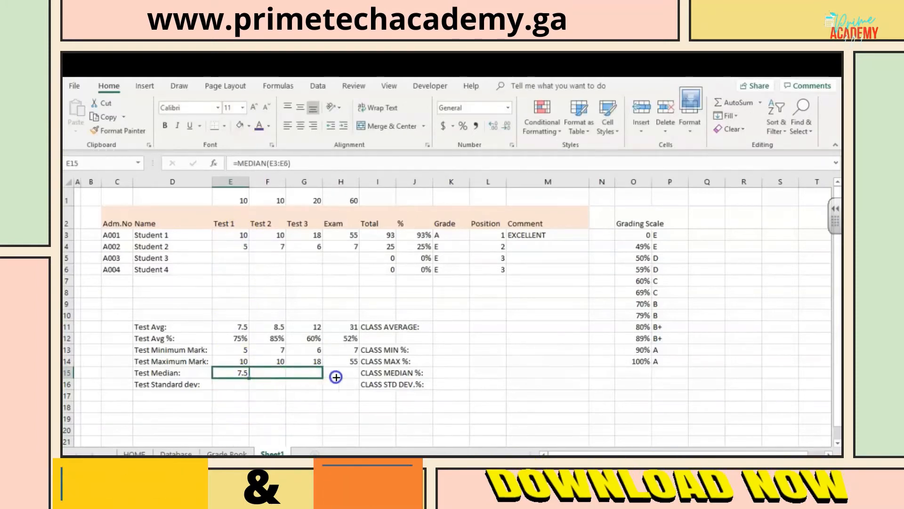
pyautogui.moveTo(347, 377); pyautogui.dragTo(348, 376)
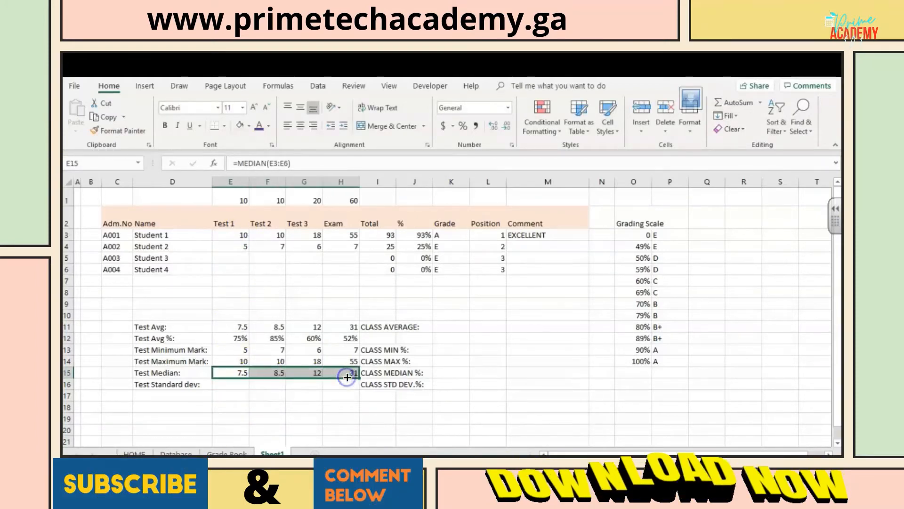
# Step: Calculate the Test Standard dev in E16 with =STDEV(E3:E6) and fill the formula across to H16
pyautogui.click(241, 385)
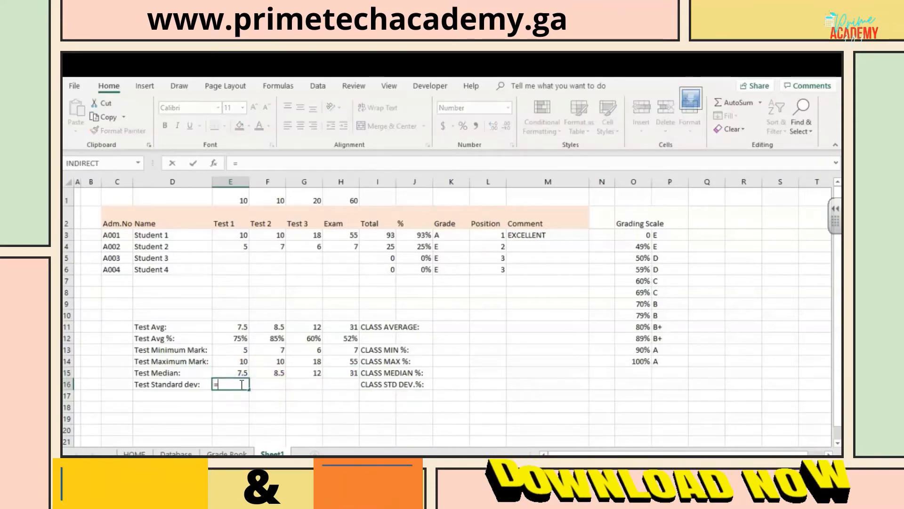
pyautogui.write('=ST')
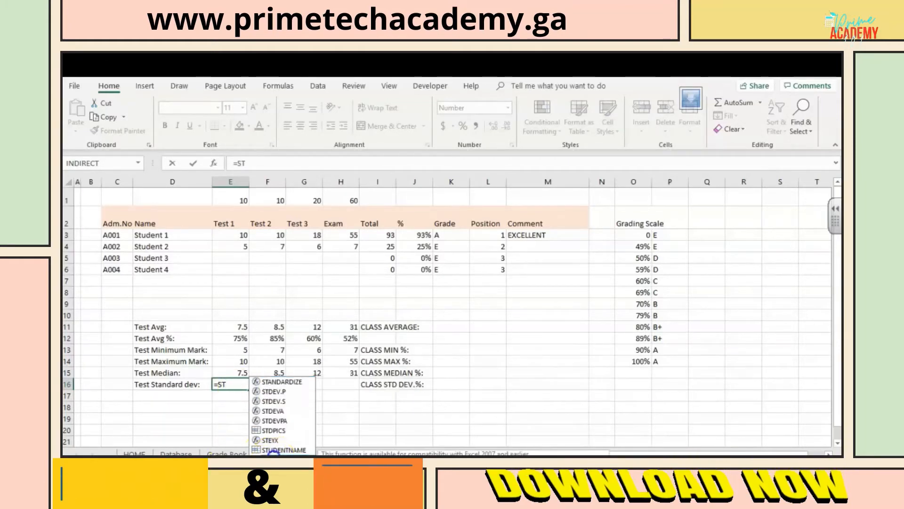
pyautogui.write('DEV(')
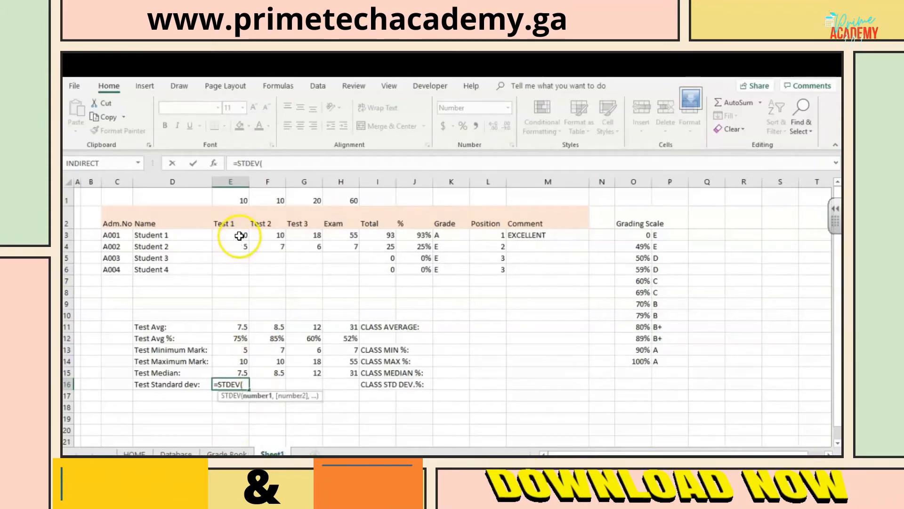
pyautogui.moveTo(239, 236); pyautogui.dragTo(241, 270)
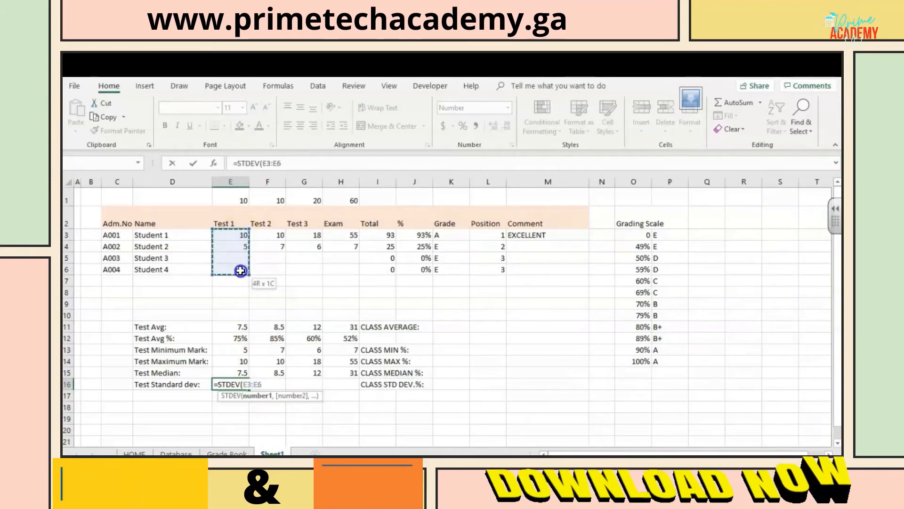
pyautogui.press('Return')
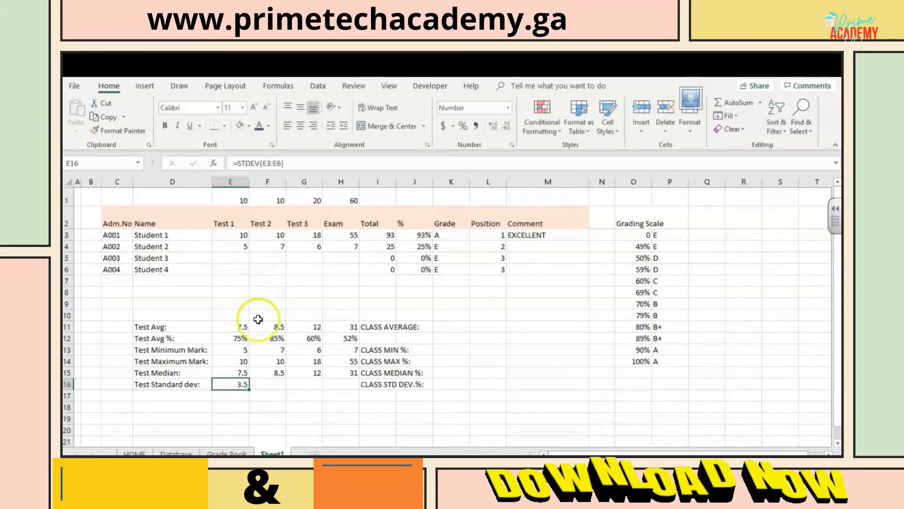
pyautogui.moveTo(249, 390); pyautogui.dragTo(355, 389)
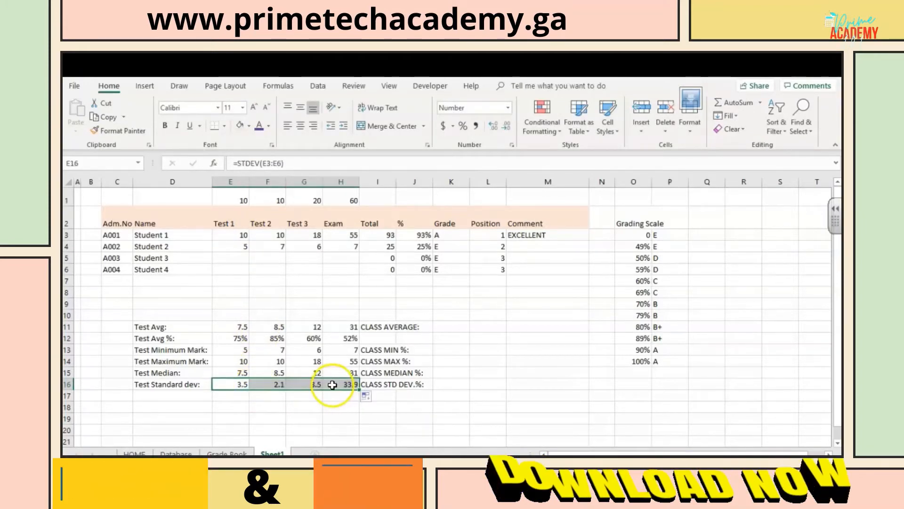
# Step: Calculate the CLASS AVERAGE in K11 from the percentage column with =AVERAGE(J3:J6)
pyautogui.click(447, 326)
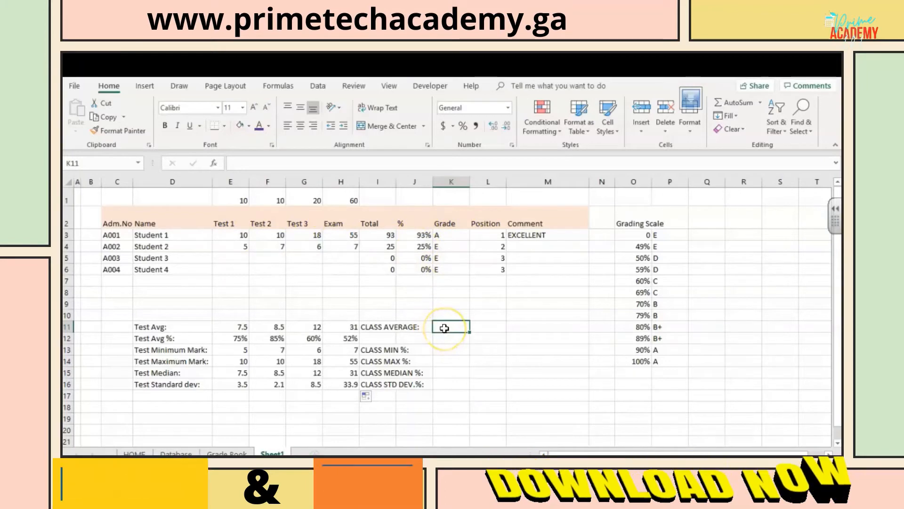
pyautogui.write('AV')
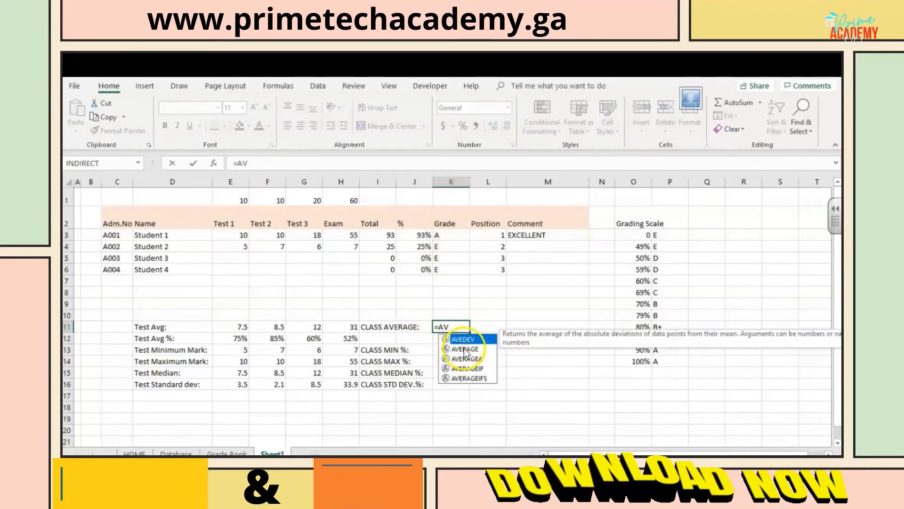
pyautogui.doubleClick(464, 349)
pyautogui.moveTo(421, 235); pyautogui.dragTo(421, 270)
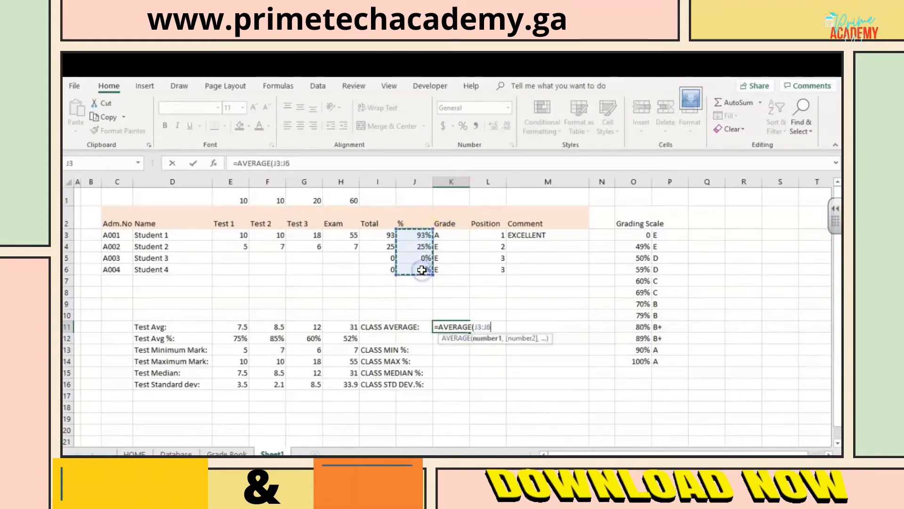
pyautogui.press('Return')
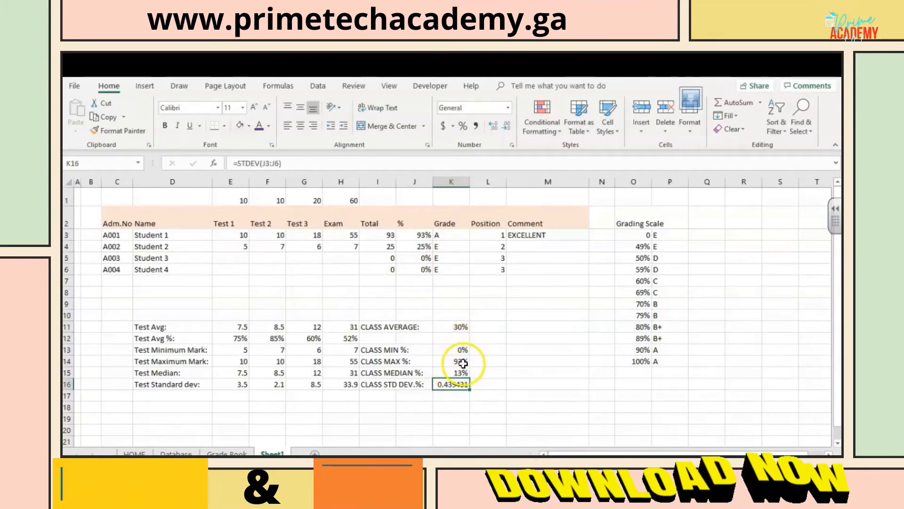
# Step: Examine how the Overall Score Section of the Grade Book sheet links the English and Creative Writing term totals and averages the session
pyautogui.click(223, 453)
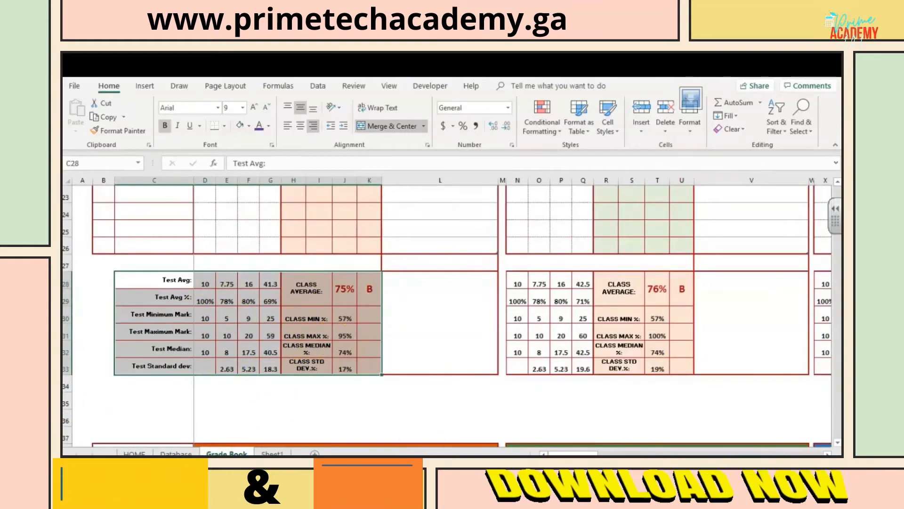
pyautogui.click(838, 183)
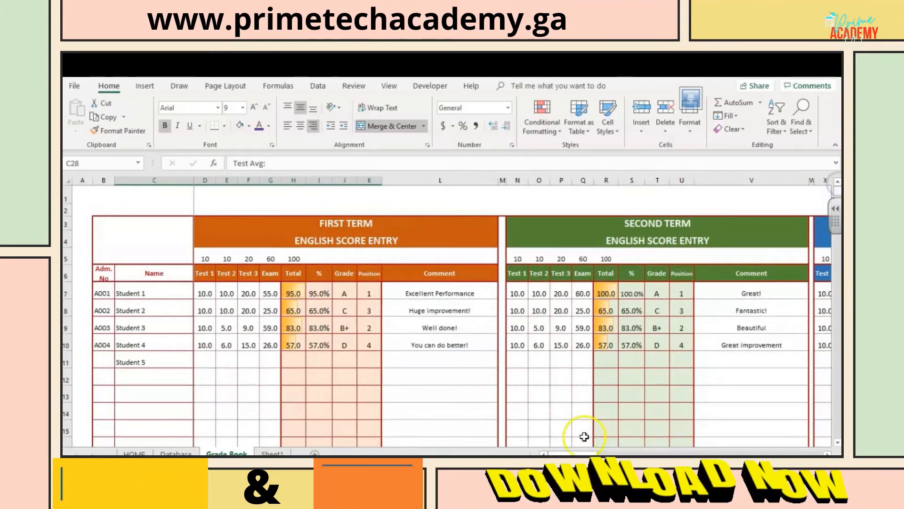
pyautogui.moveTo(568, 451); pyautogui.dragTo(634, 453)
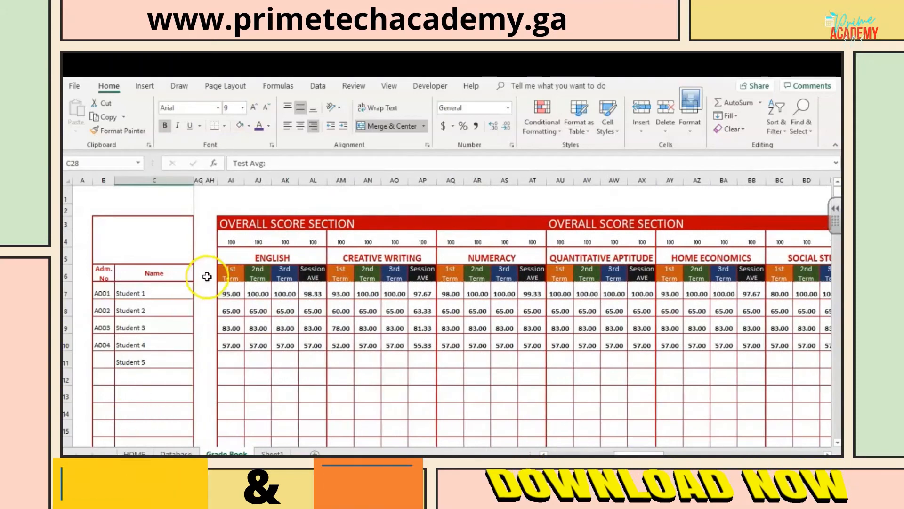
pyautogui.click(235, 292)
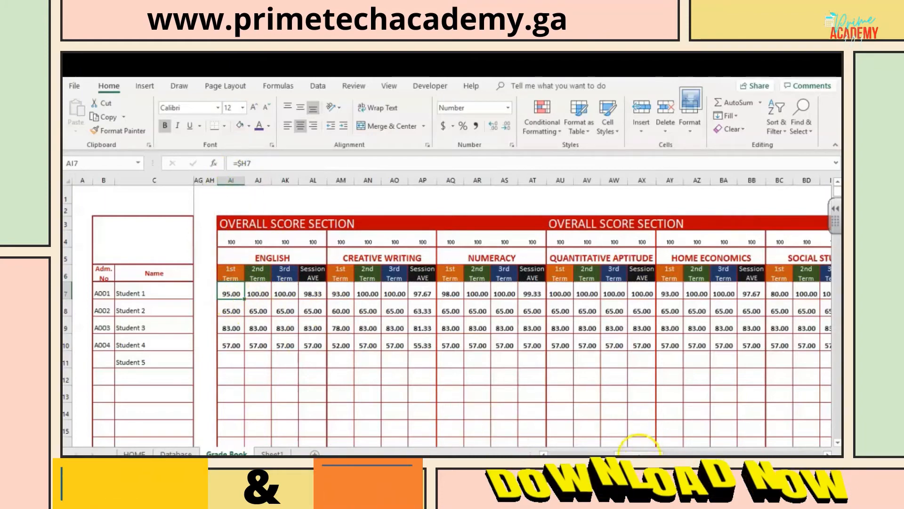
pyautogui.moveTo(636, 452); pyautogui.dragTo(550, 453)
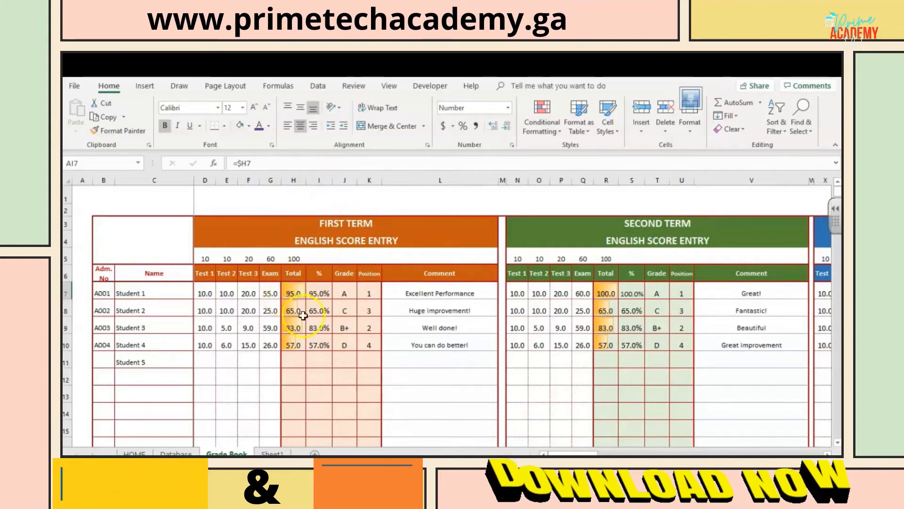
pyautogui.moveTo(569, 453); pyautogui.dragTo(630, 448)
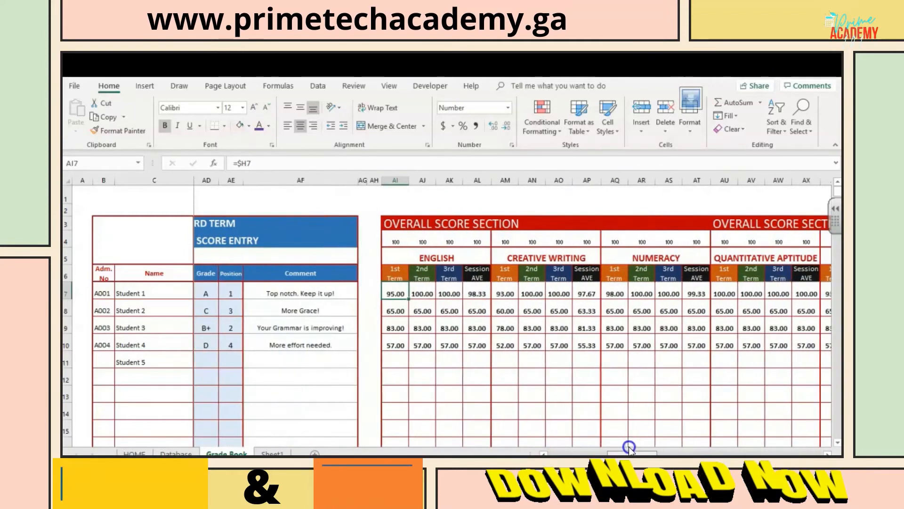
pyautogui.click(407, 296)
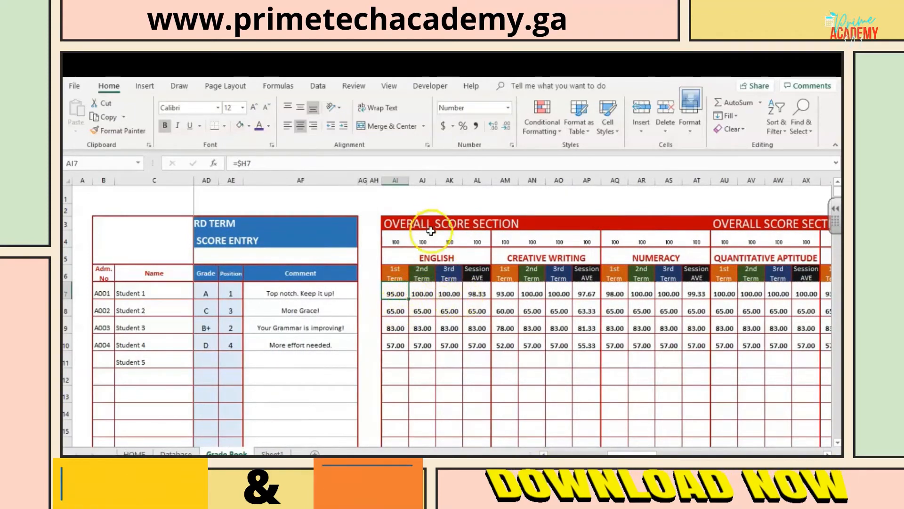
pyautogui.click(477, 295)
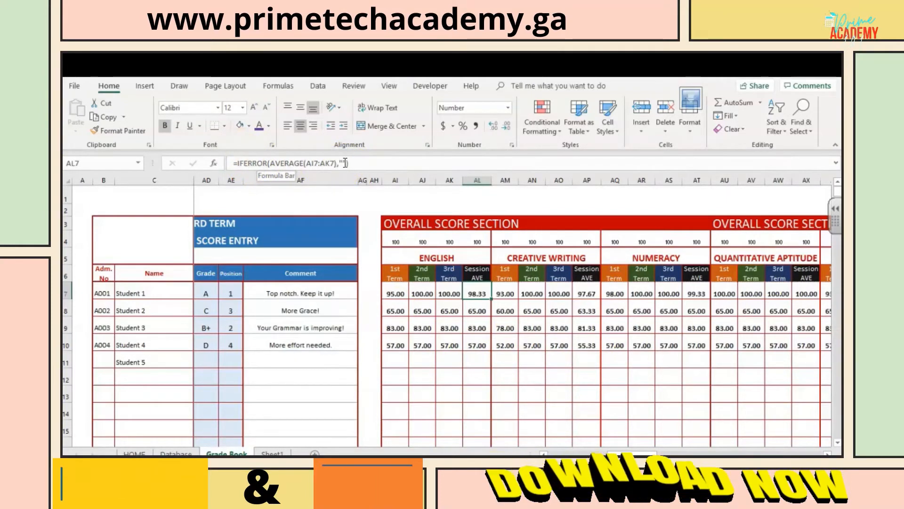
pyautogui.click(499, 305)
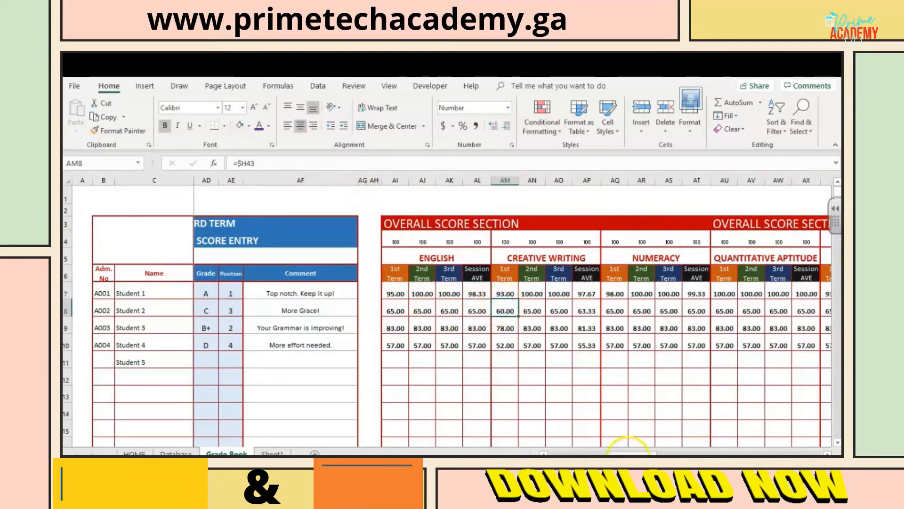
# Step: Inspect the SUMIF formula behind Student 1's 1st Term Total in BX7 of the Overall Analysis Section
pyautogui.moveTo(628, 453); pyautogui.dragTo(720, 453)
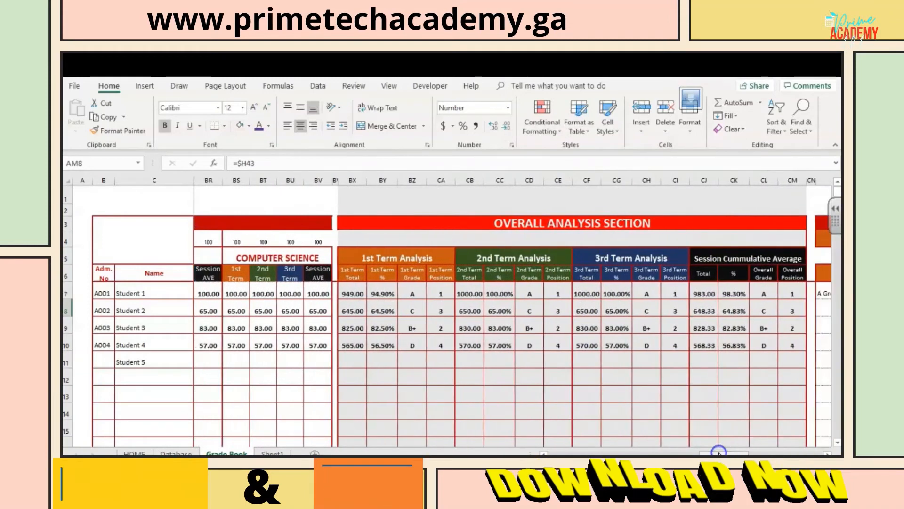
pyautogui.click(358, 296)
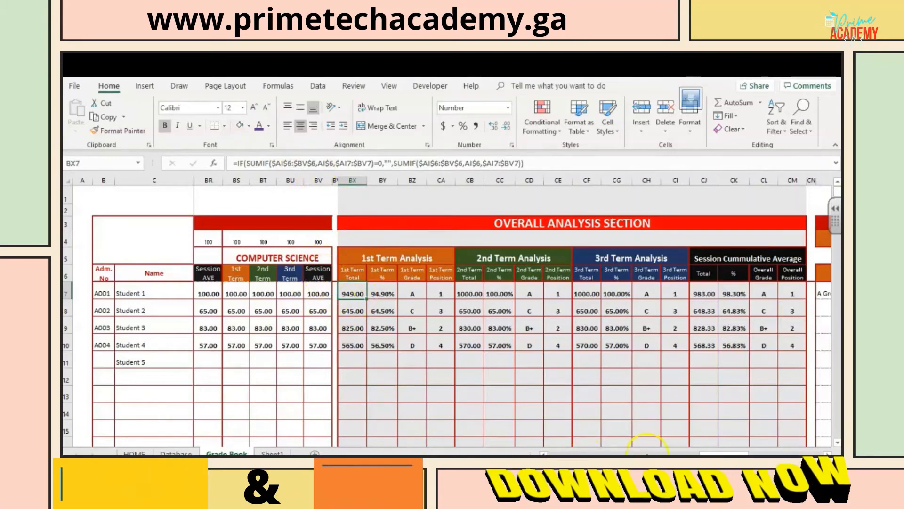
# Step: Trace the term headings in row 6 across the Overall Score Section, from English in AI6 through Computer Science to the 1st Term Analysis
pyautogui.moveTo(715, 454); pyautogui.dragTo(563, 454)
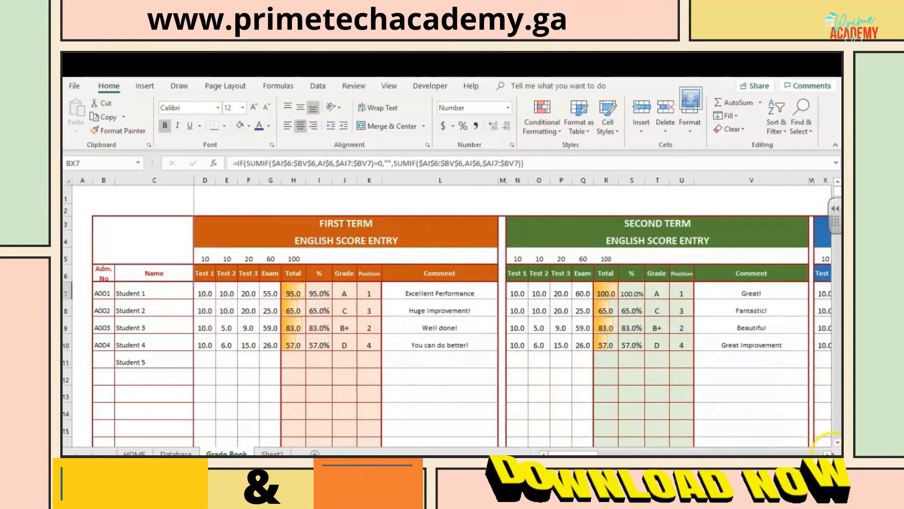
pyautogui.click(828, 454)
pyautogui.click(827, 454)
pyautogui.hscroll(5, 828, 454)
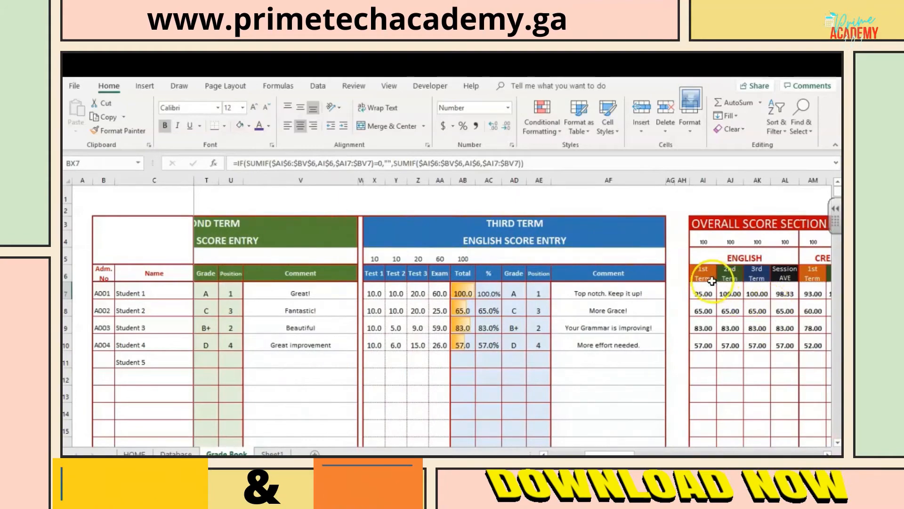
pyautogui.click(704, 276)
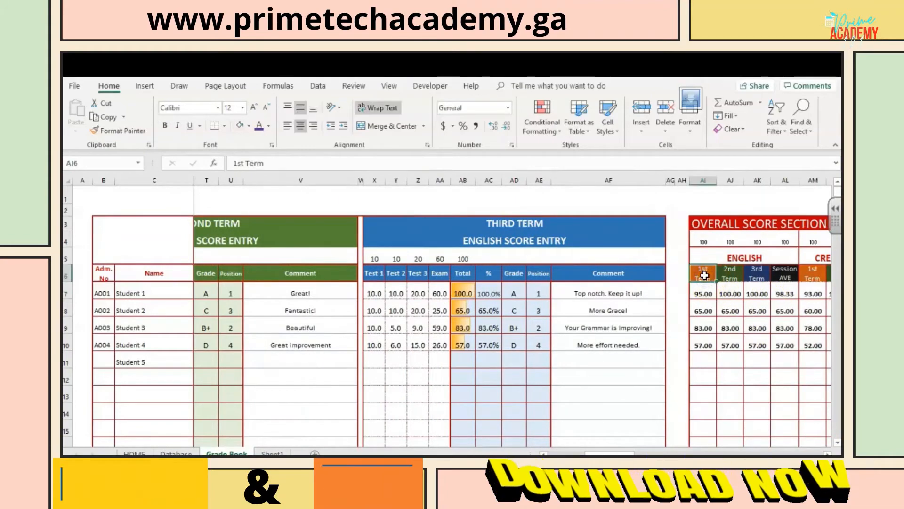
pyautogui.press('Right')
pyautogui.press('Right')
pyautogui.press('Right')
pyautogui.press('Right')
pyautogui.press('Right')
pyautogui.press('Right')
pyautogui.press('Right')
pyautogui.press('Right')
pyautogui.press('Right')
pyautogui.press('Right')
pyautogui.press('Right')
pyautogui.press('Right')
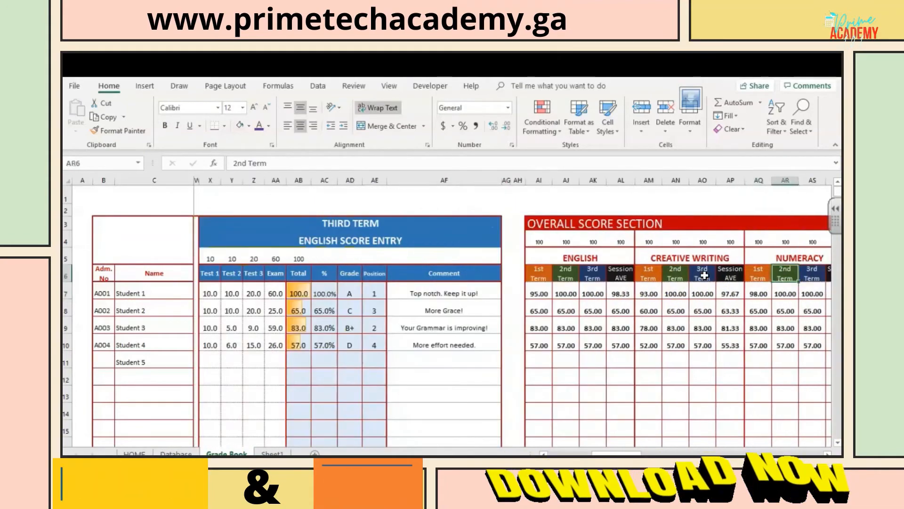
pyautogui.press('Right')
pyautogui.press('Right')
pyautogui.press('Right')
pyautogui.press('Right')
pyautogui.press('Right')
pyautogui.press('Right')
pyautogui.press('Right')
pyautogui.press('Right')
pyautogui.press('Right')
pyautogui.press('Right')
pyautogui.press('Right')
pyautogui.press('Right')
pyautogui.press('Right')
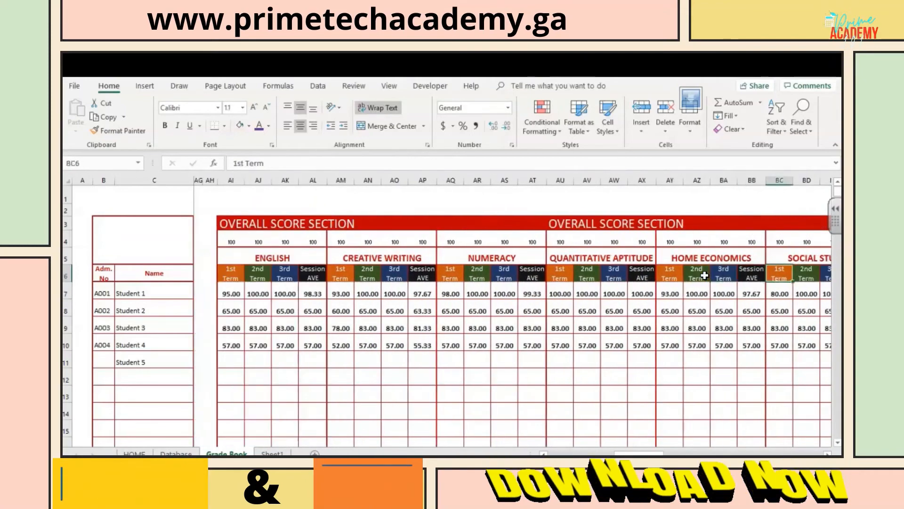
pyautogui.press('Right')
pyautogui.press('Right')
pyautogui.press('Right')
pyautogui.press('Right')
pyautogui.press('Right')
pyautogui.press('Right')
pyautogui.press('Right')
pyautogui.press('Right')
pyautogui.press('Right')
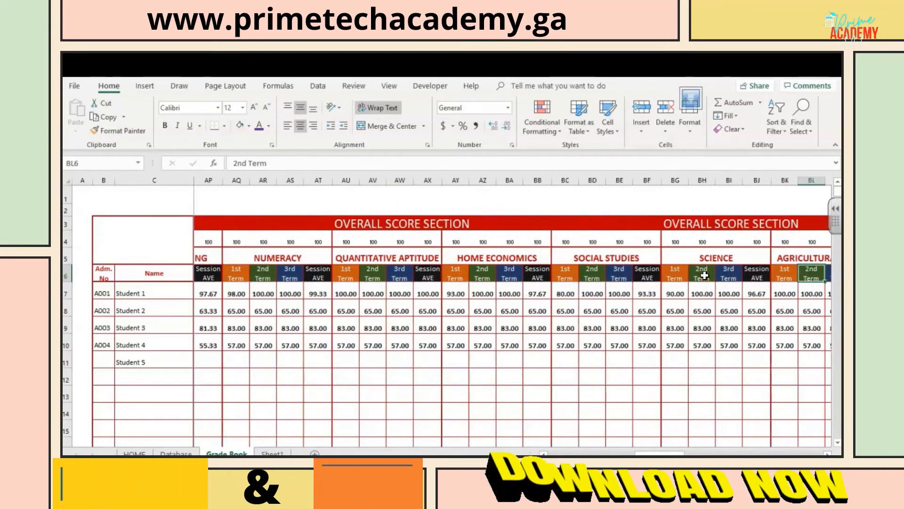
pyautogui.press('Right')
pyautogui.press('Right')
pyautogui.press('Right')
pyautogui.press('Right')
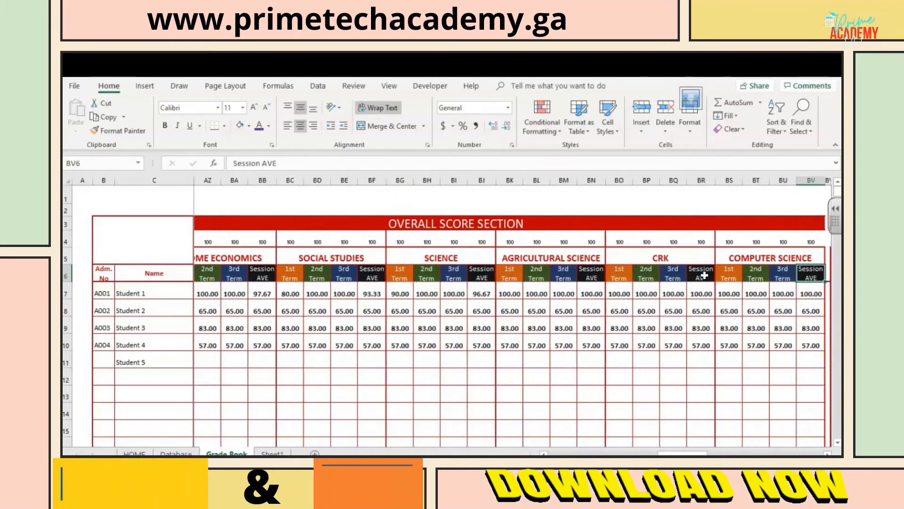
pyautogui.press('Right')
pyautogui.press('Right')
pyautogui.press('Right')
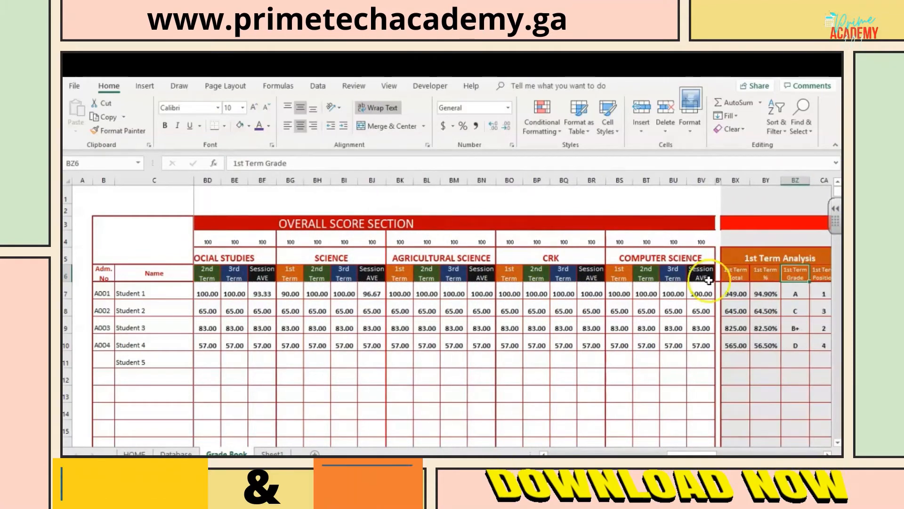
# Step: Review how the 1st Term Total in BX7 feeds the 1st Term % formula in BY7 for Student 1
pyautogui.click(732, 295)
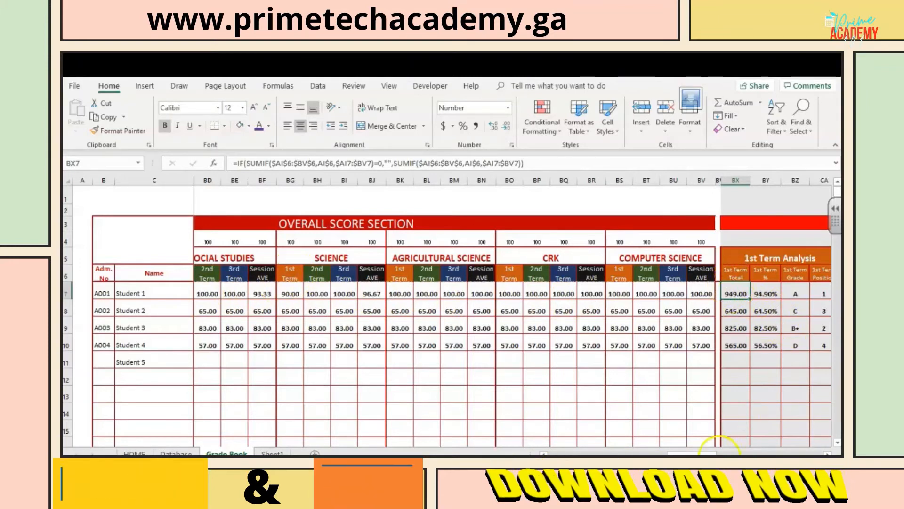
pyautogui.moveTo(706, 452); pyautogui.dragTo(727, 451)
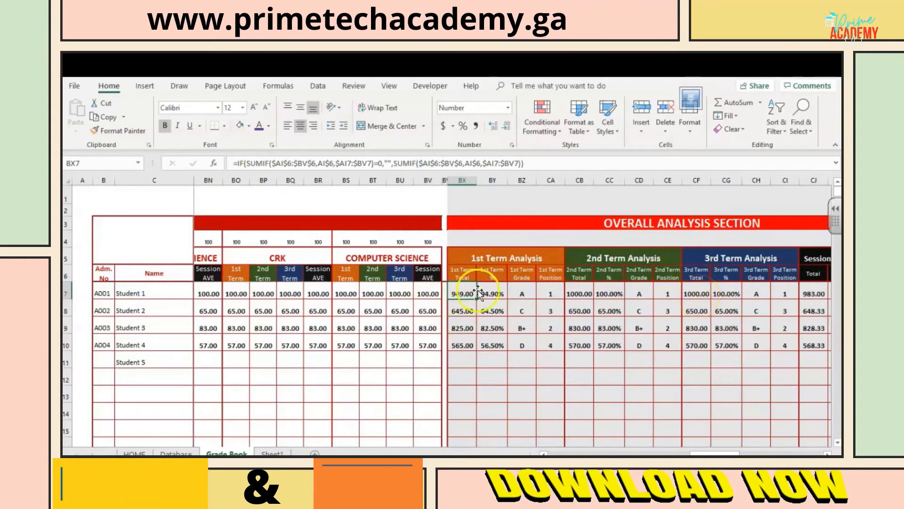
pyautogui.click(493, 293)
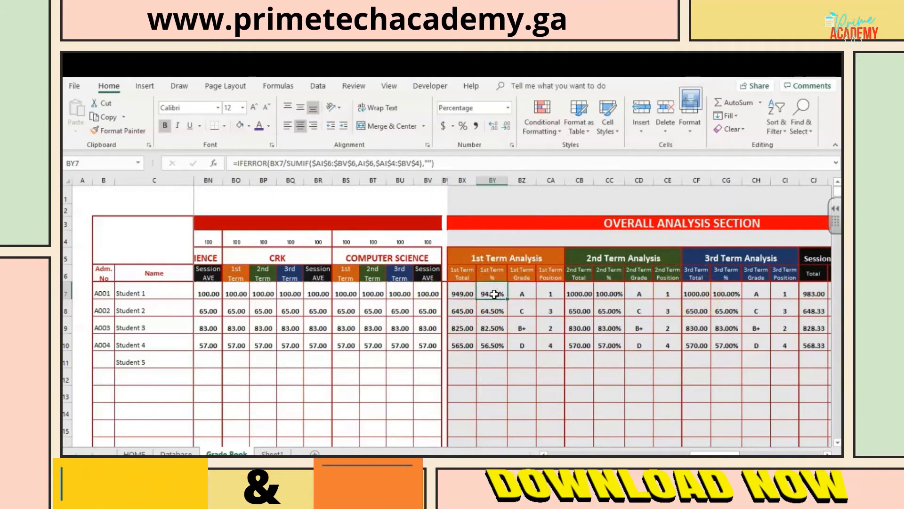
pyautogui.click(484, 294)
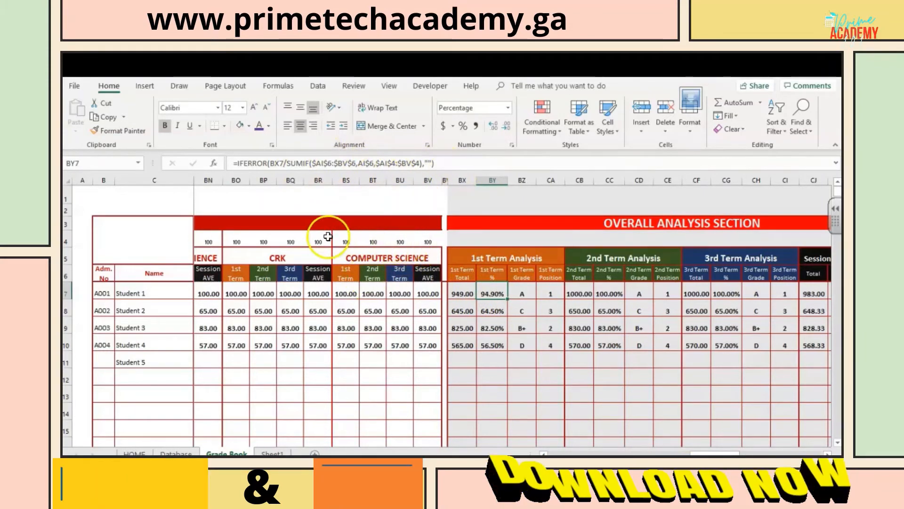
# Step: Compare the 1st Term Grade formula in BZ7 and the 1st Term Position formula in CA7 with the Grade and Position columns on Sheet1
pyautogui.click(519, 293)
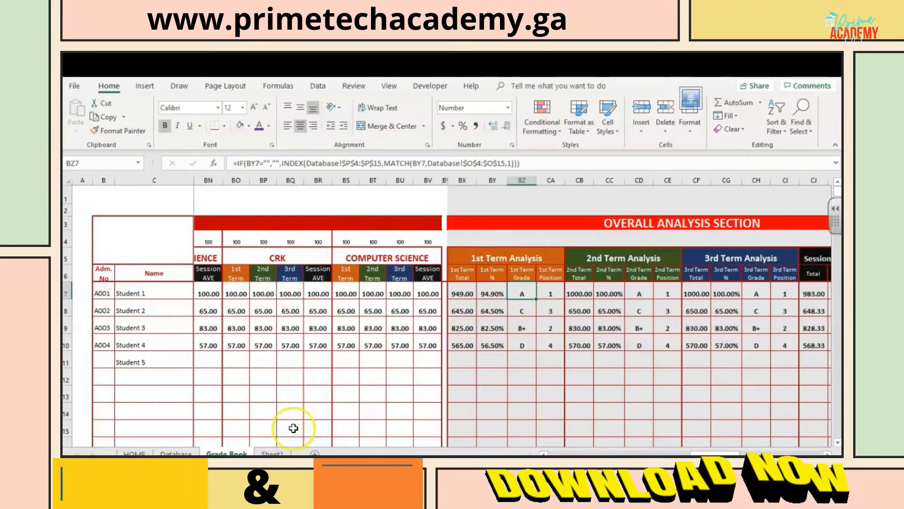
pyautogui.click(275, 453)
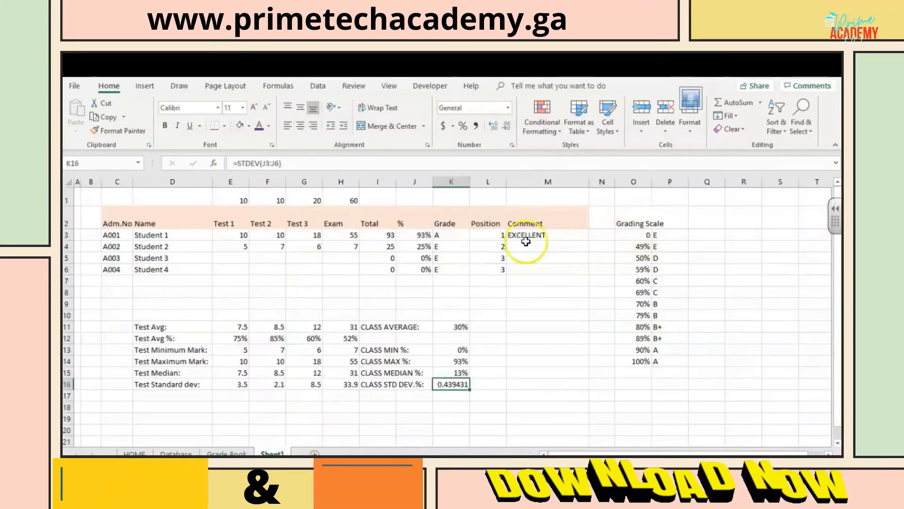
pyautogui.click(230, 452)
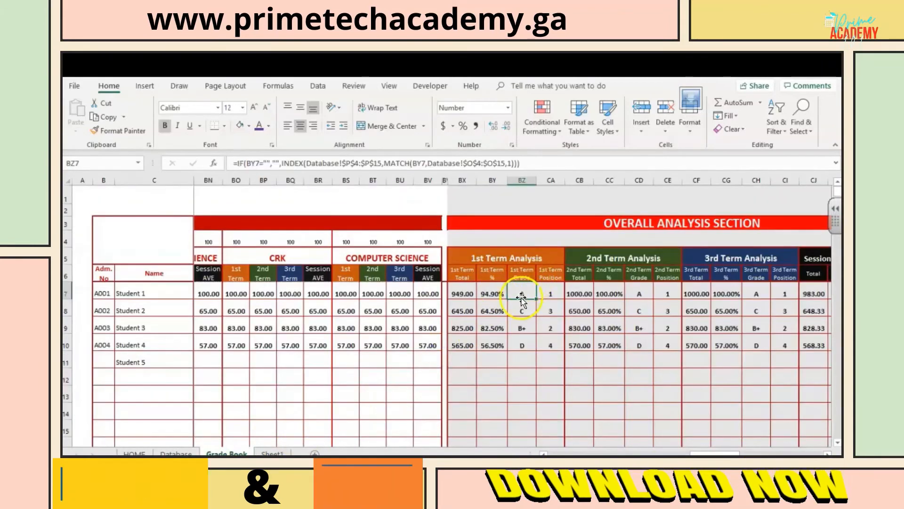
pyautogui.click(551, 291)
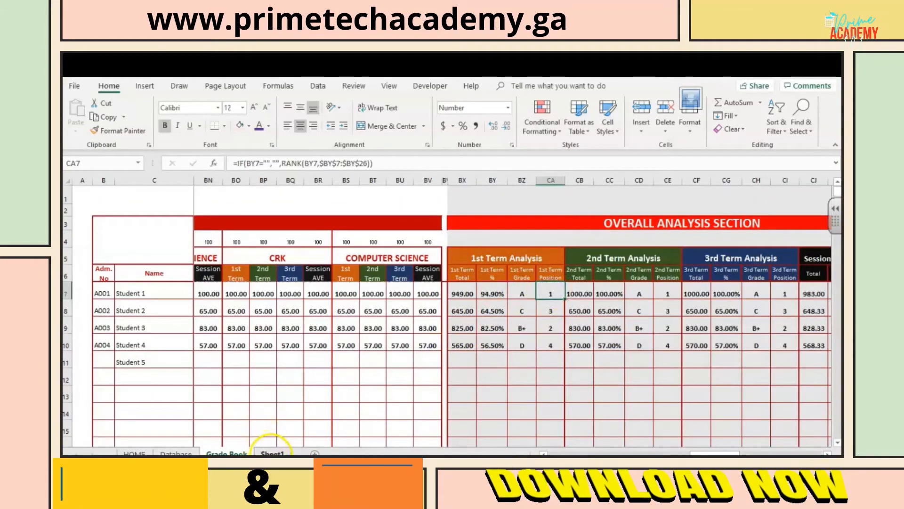
pyautogui.click(272, 451)
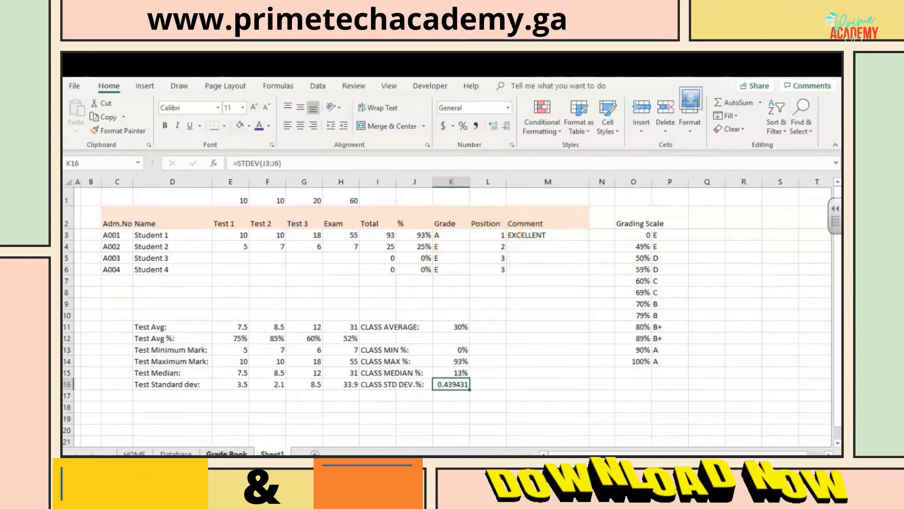
pyautogui.click(227, 452)
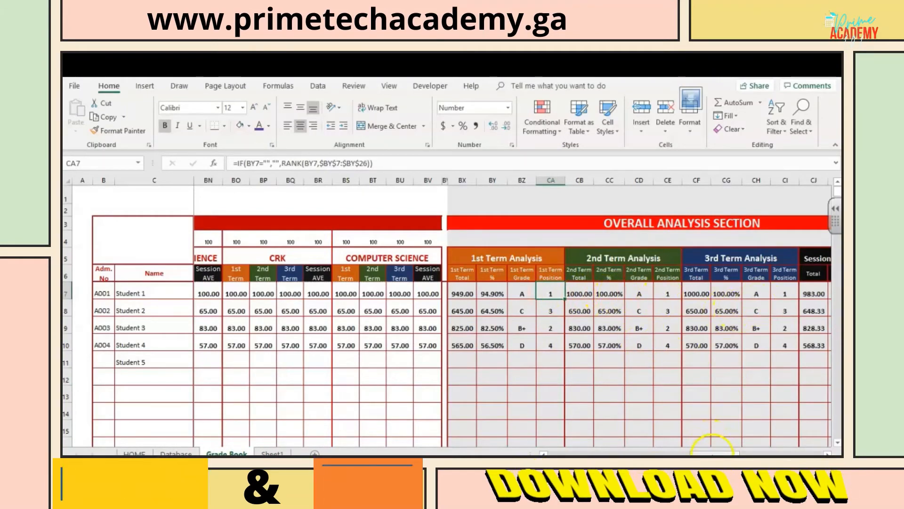
# Step: Examine the 2nd Term, 3rd Term and Session Cumulative Average columns of the Overall Analysis Section
pyautogui.moveTo(713, 452); pyautogui.dragTo(733, 452)
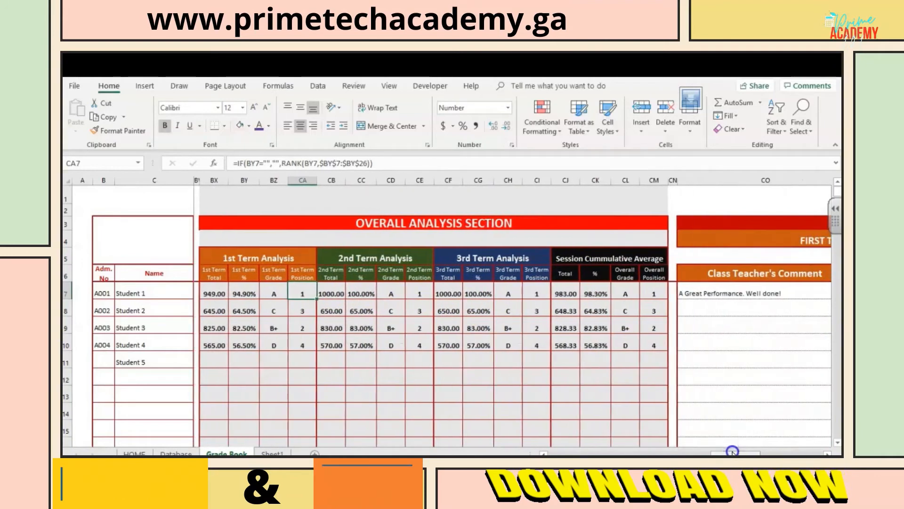